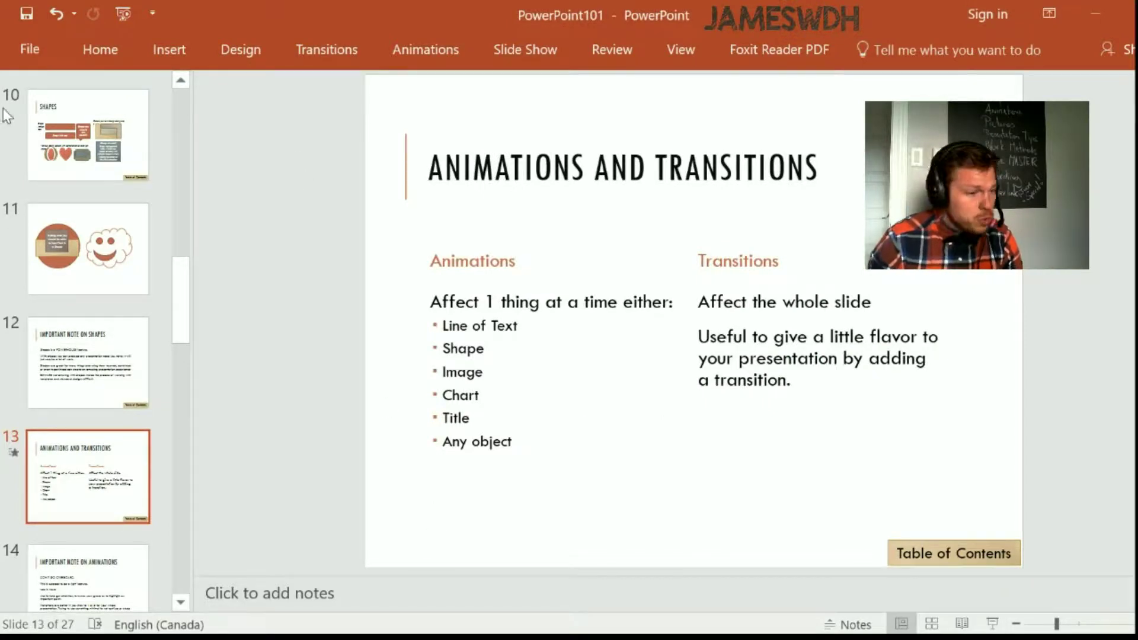
# Insert a Title and Content slide 14 titled 'ANIMATION TESTING' and select the title text
pyautogui.click(125, 51)
pyautogui.click(144, 144)
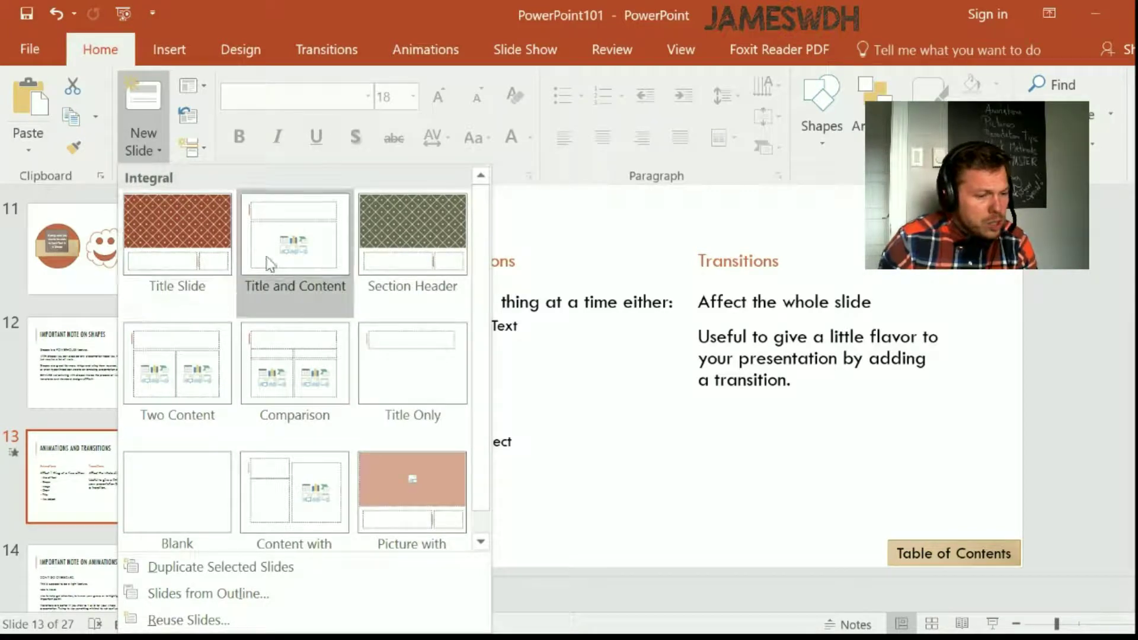
pyautogui.click(294, 260)
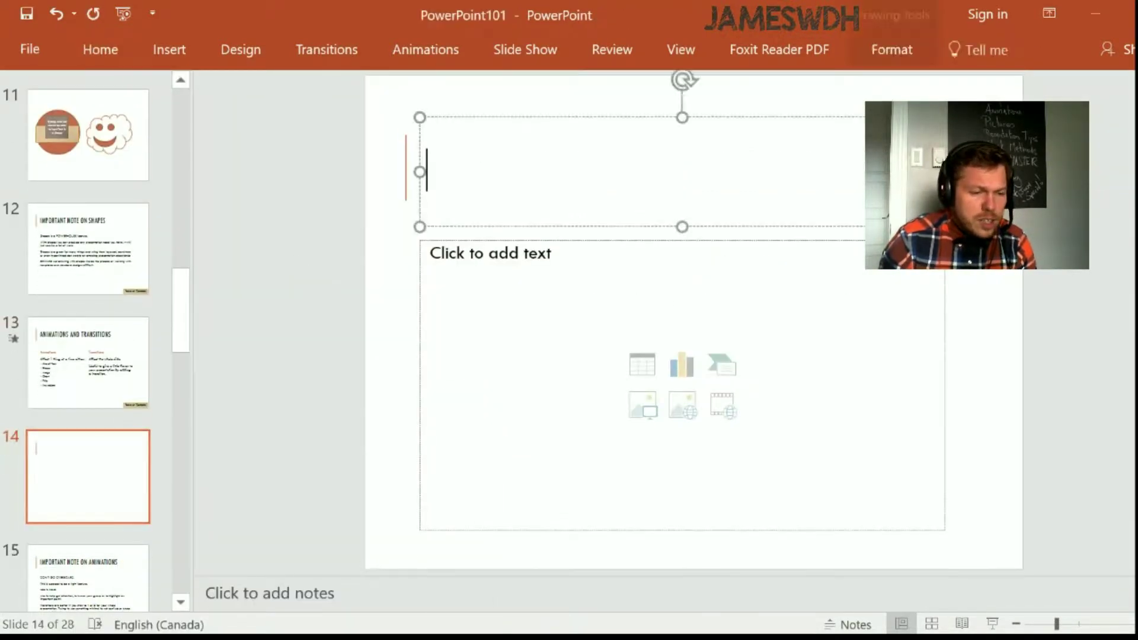
pyautogui.write('ANIMATION TESTING')
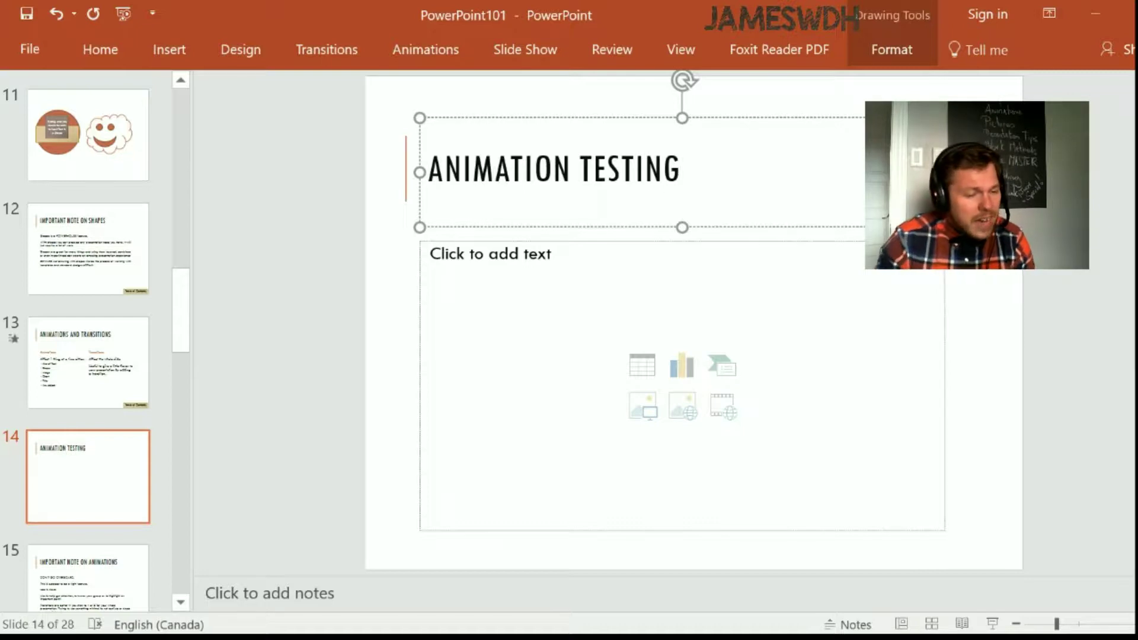
pyautogui.hotkey('ctrl', 'Return')
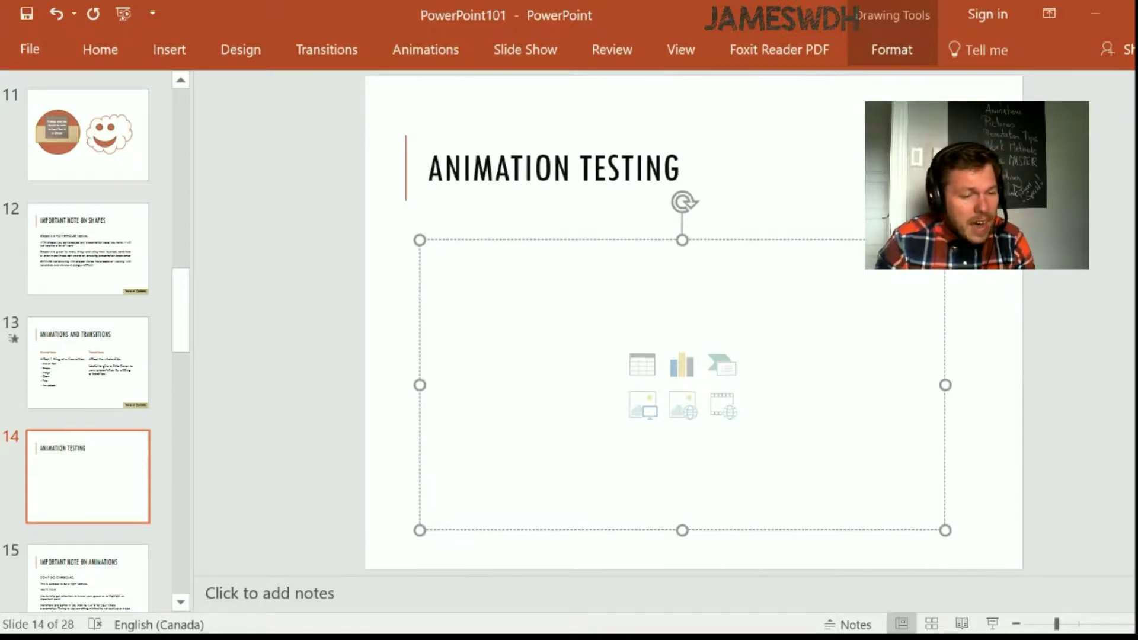
pyautogui.tripleClick(557, 170)
pyautogui.hotkey('ctrl', 'Return')
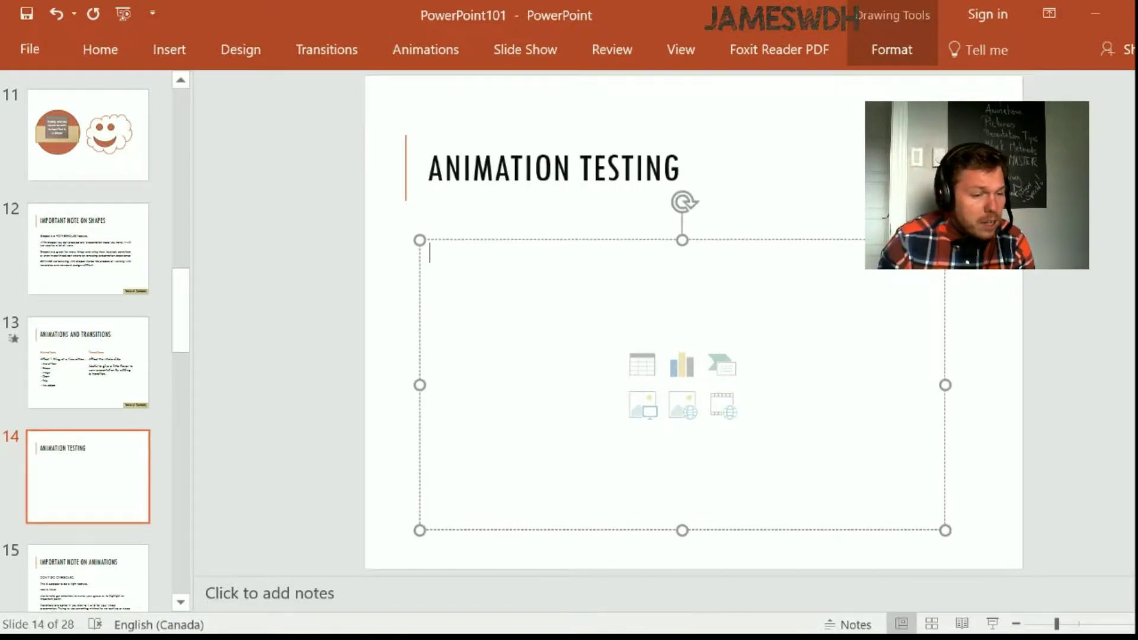
pyautogui.tripleClick(557, 171)
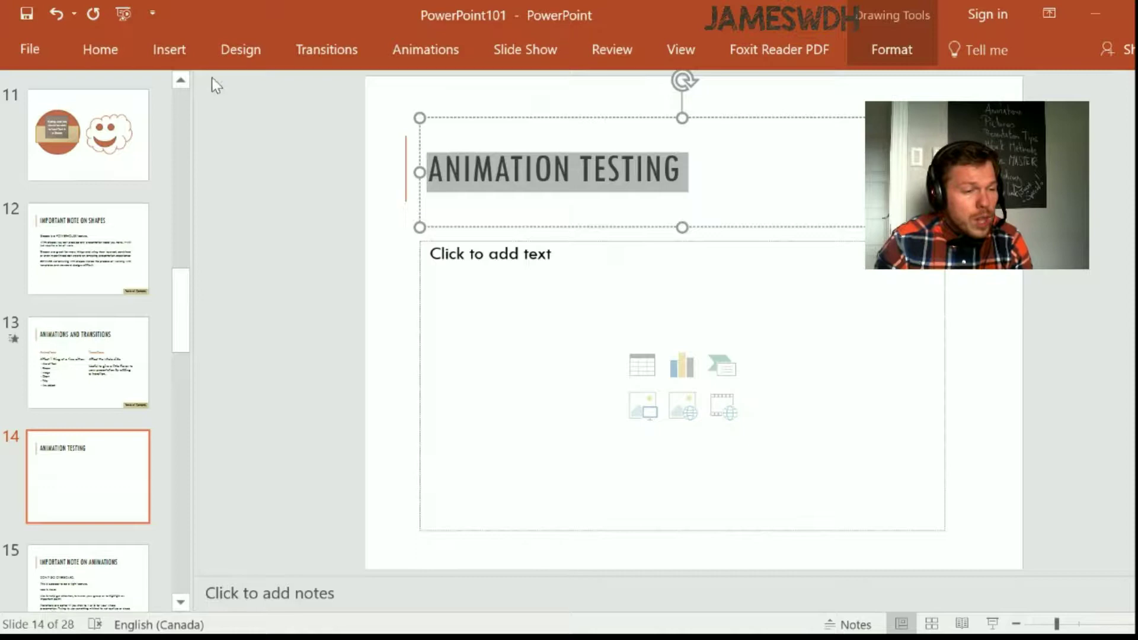
# Browse the animation effects and apply the Fly In entrance to the ANIMATION TESTING title
pyautogui.click(409, 47)
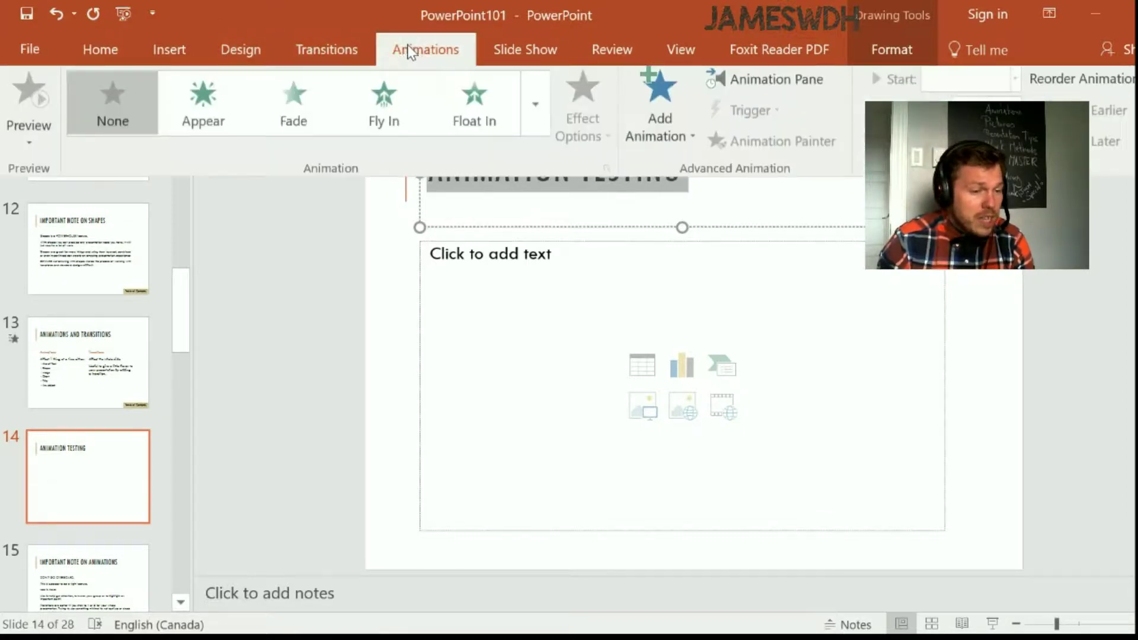
pyautogui.doubleClick(415, 49)
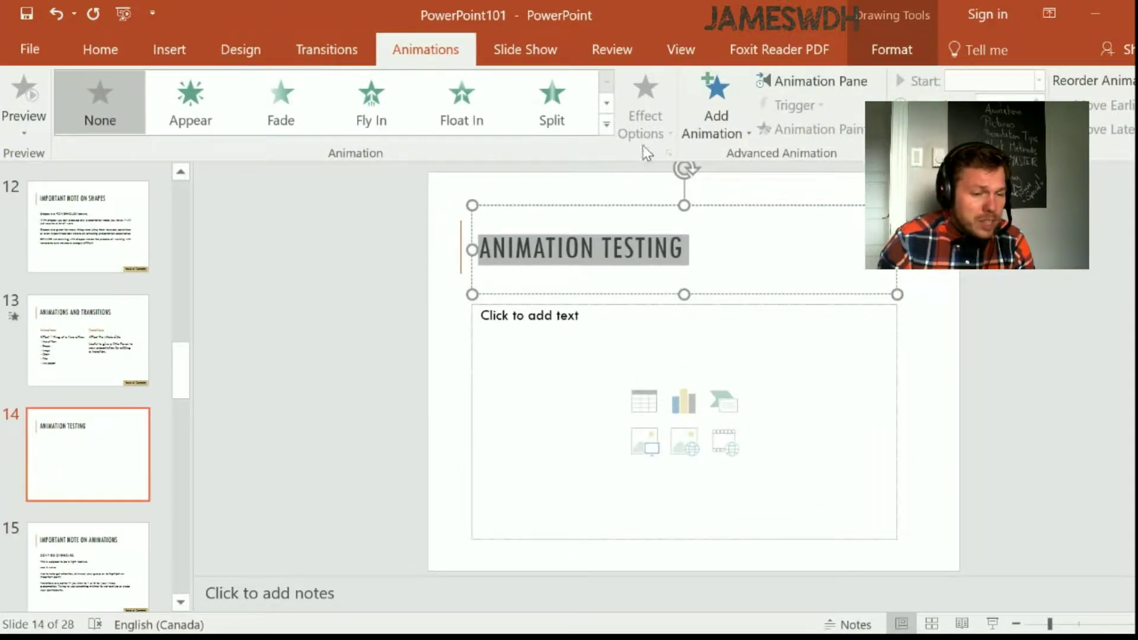
pyautogui.click(606, 124)
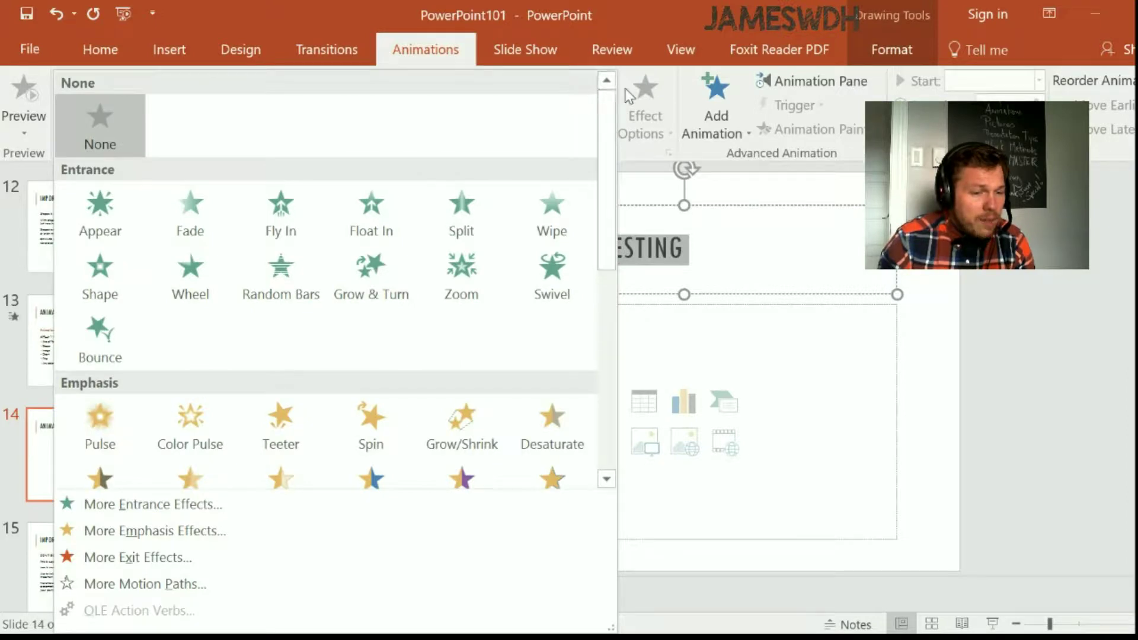
pyautogui.press('Escape')
pyautogui.click(606, 125)
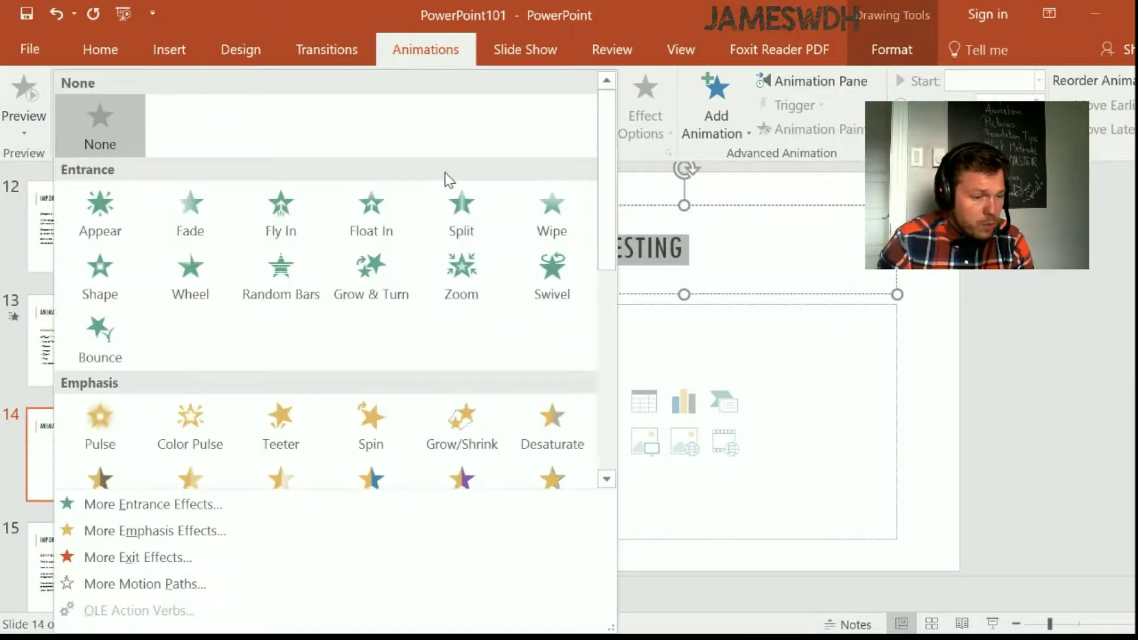
pyautogui.scroll(-5, 386, 451)
pyautogui.scroll(5, 380, 315)
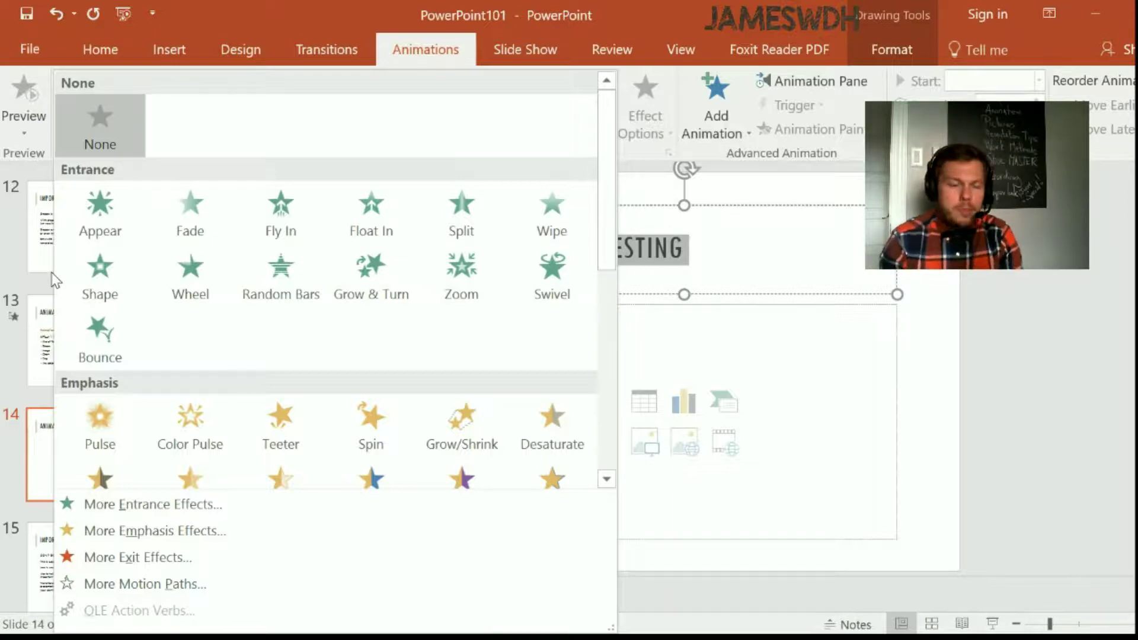
pyautogui.scroll(-3, 188, 349)
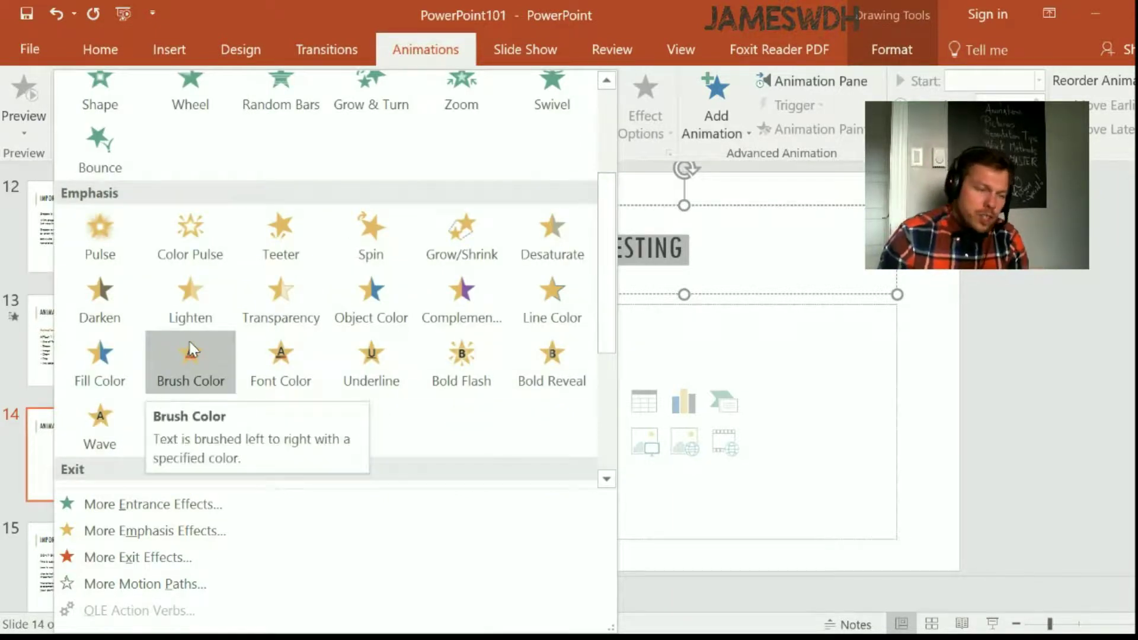
pyautogui.scroll(-3, 186, 343)
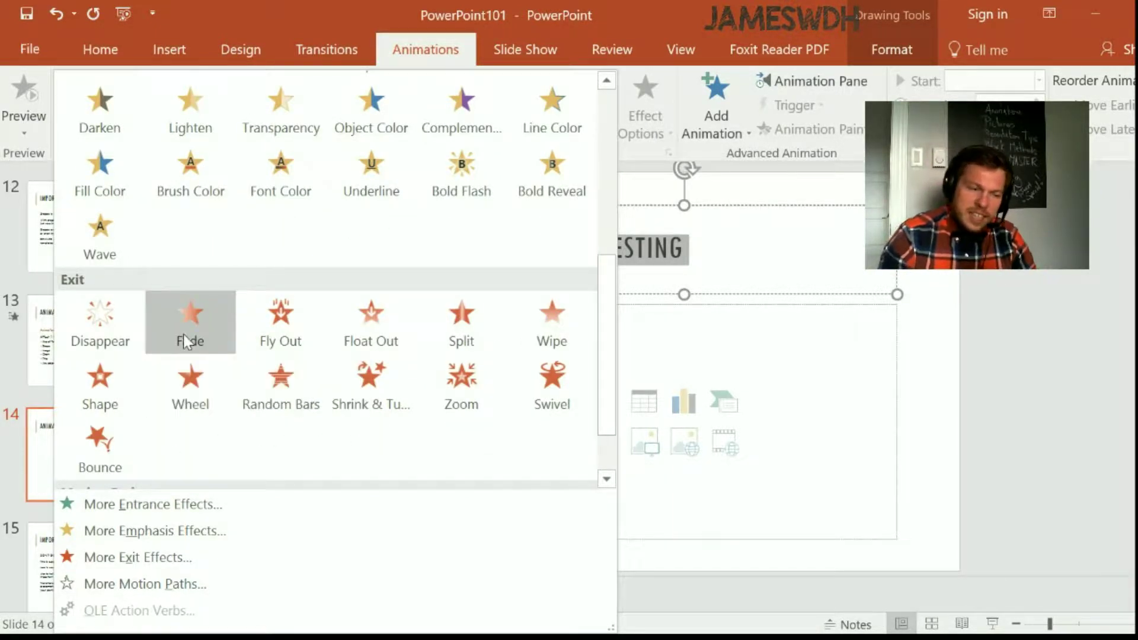
pyautogui.scroll(-2, 183, 344)
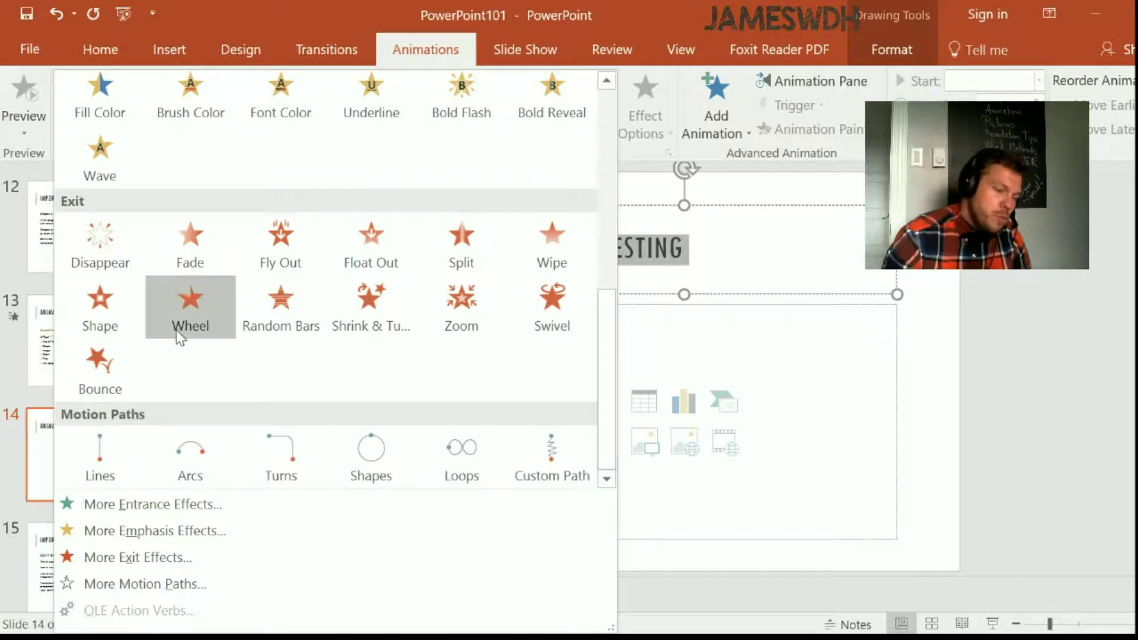
pyautogui.scroll(7, 475, 368)
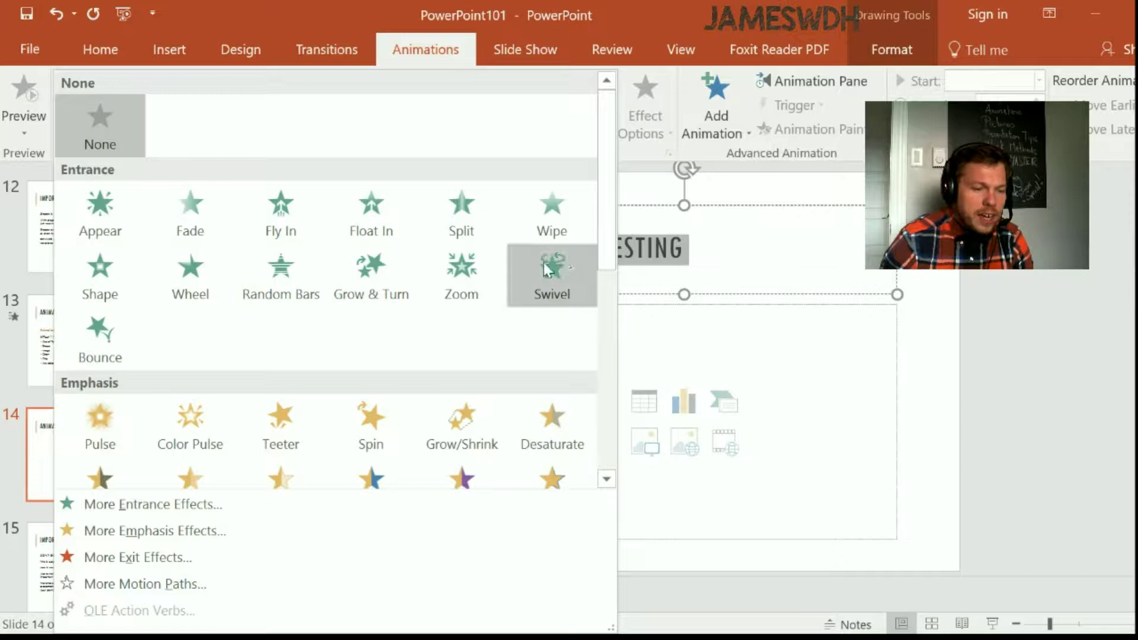
pyautogui.click(276, 244)
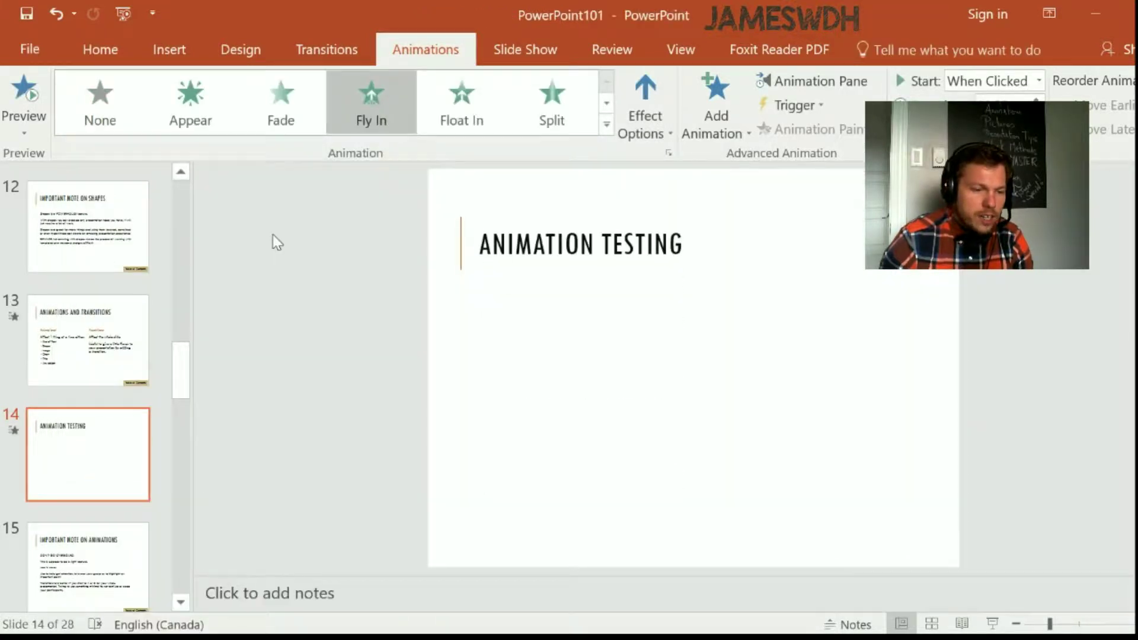
# Preview the title's Fly In animation and reselect the ANIMATION TESTING title box
pyautogui.click(361, 118)
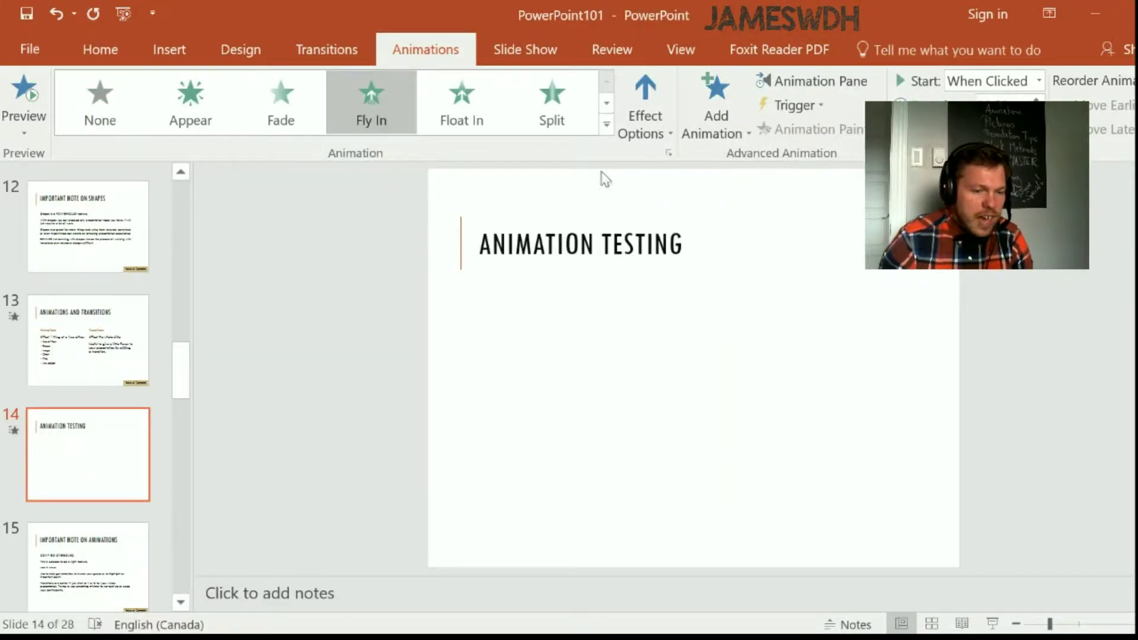
pyautogui.click(556, 246)
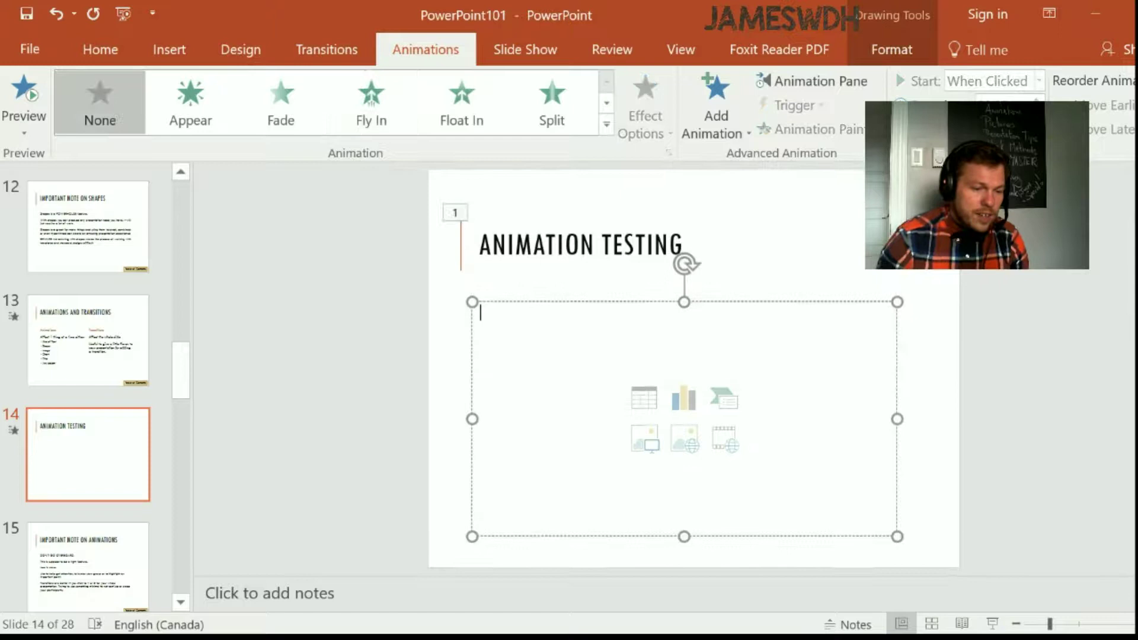
# Increase the body text font size to 36 pt
pyautogui.click(100, 50)
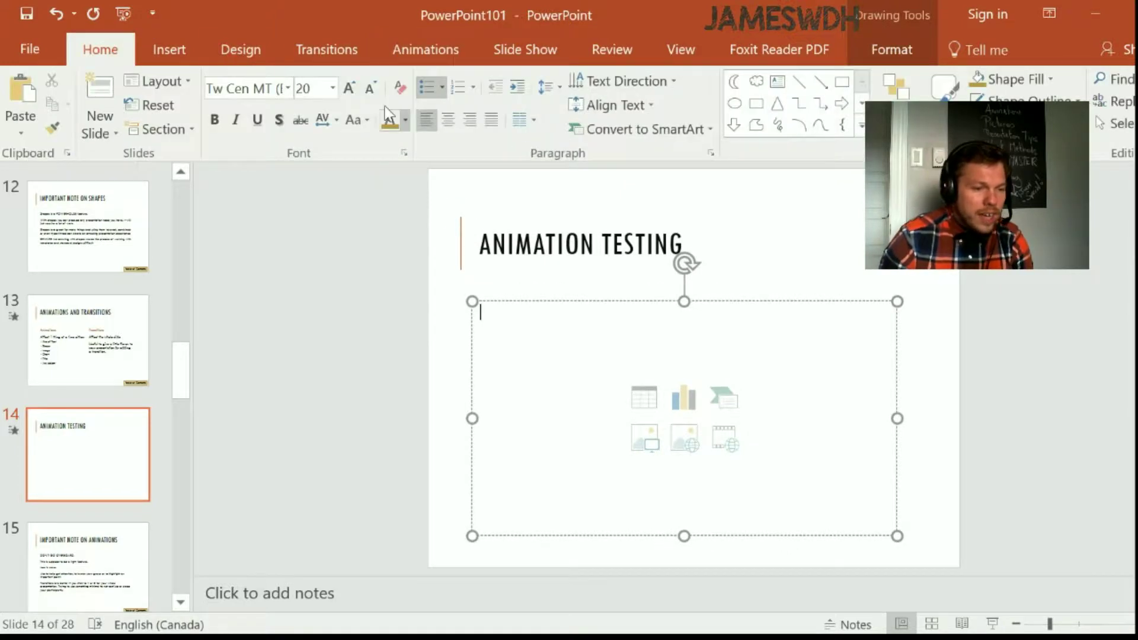
pyautogui.click(347, 87)
pyautogui.click(347, 88)
pyautogui.click(347, 88)
pyautogui.click(347, 88)
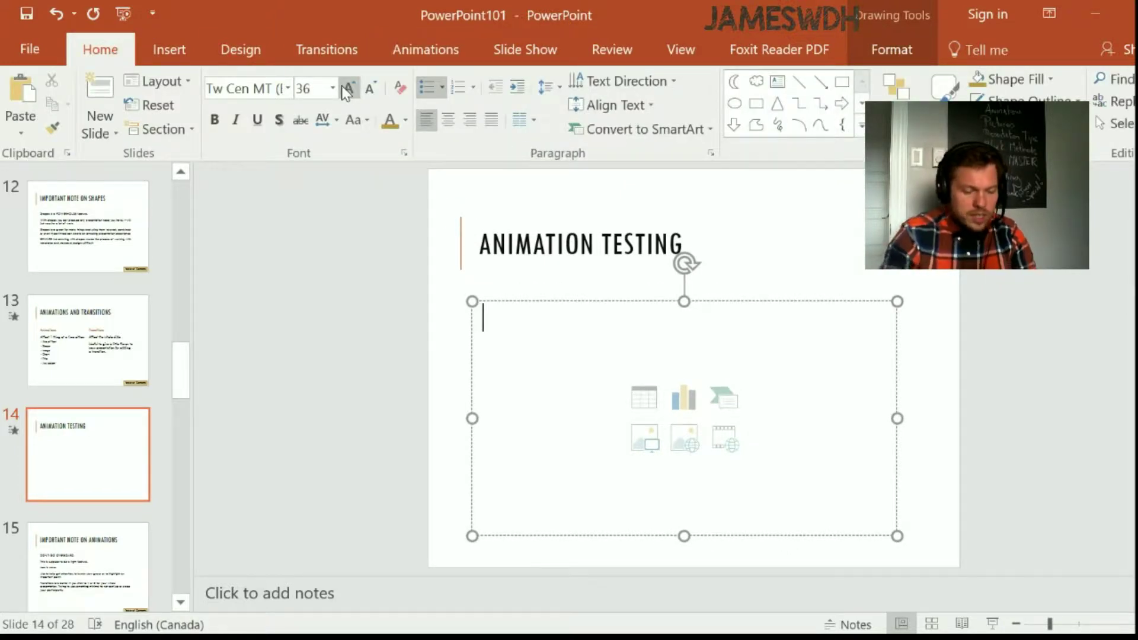
# Type ENTRANCE, EMPHASIS, EXIT and MOTION PATH on separate lines, then select ENTRANCE
pyautogui.write('ENTRANCE')
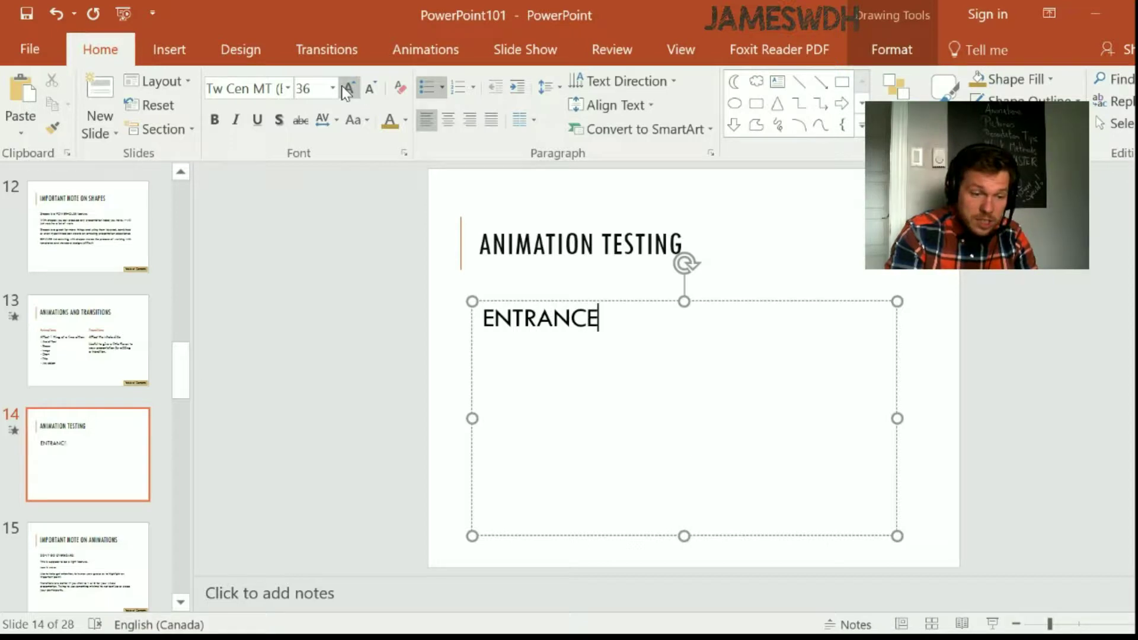
pyautogui.press('Return')
pyautogui.write('EMPHASIS')
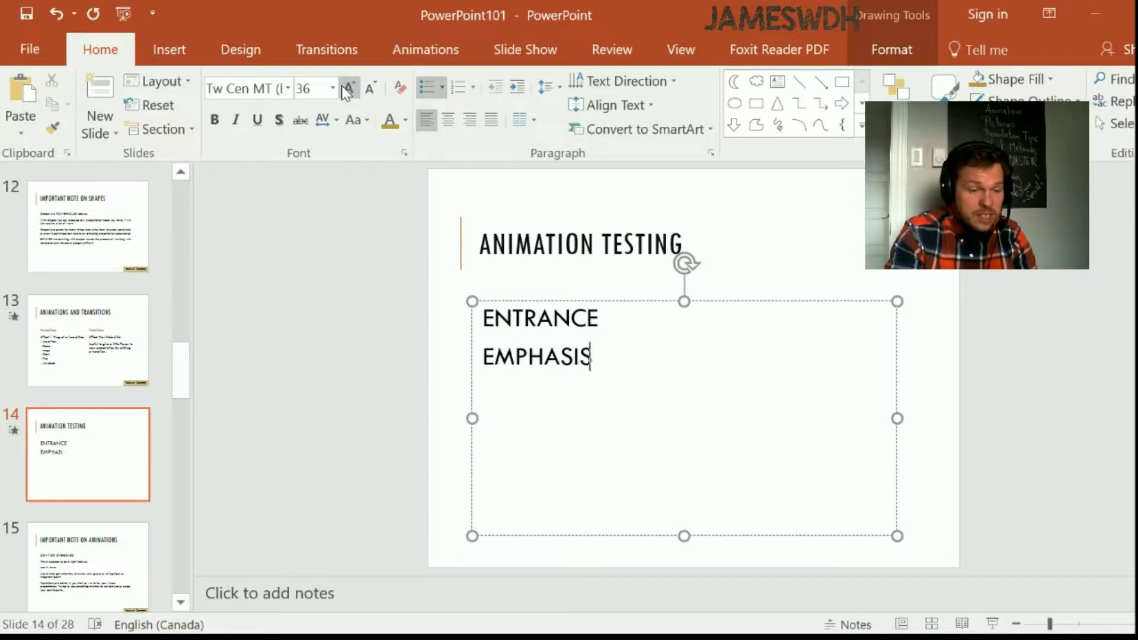
pyautogui.press('Return')
pyautogui.write('EXIT')
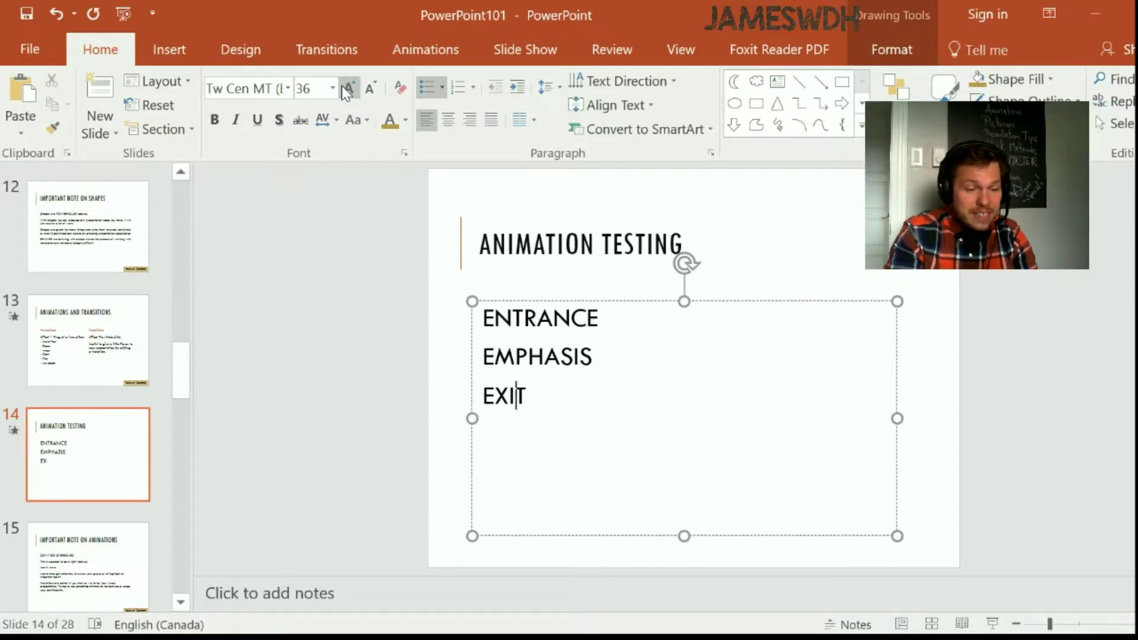
pyautogui.press('Return')
pyautogui.write('MOTION PATH')
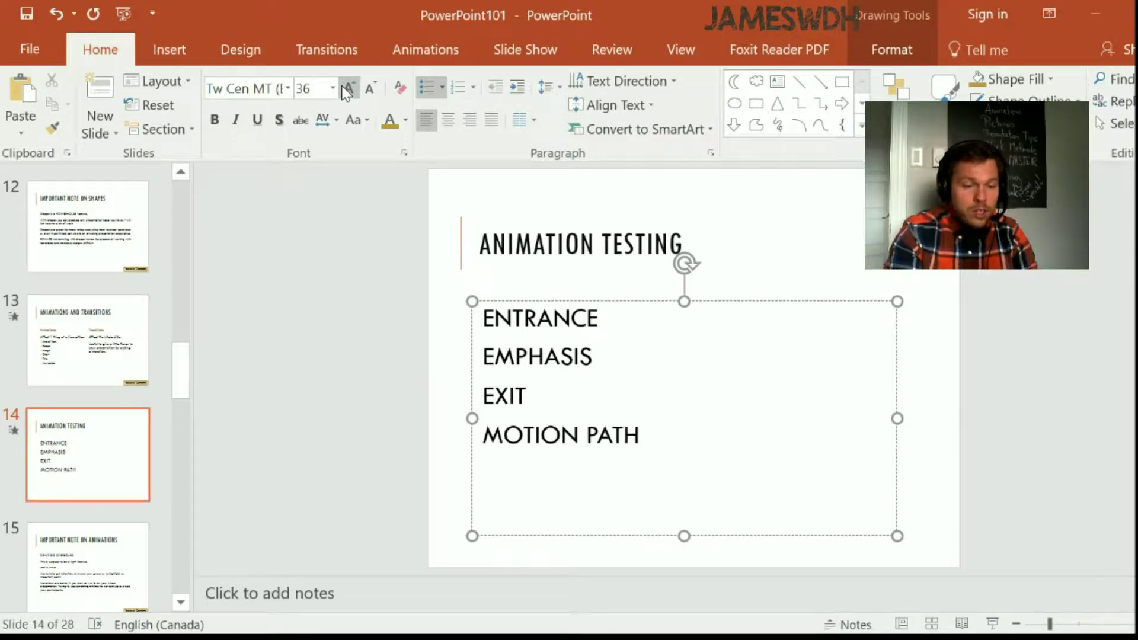
pyautogui.press('Return')
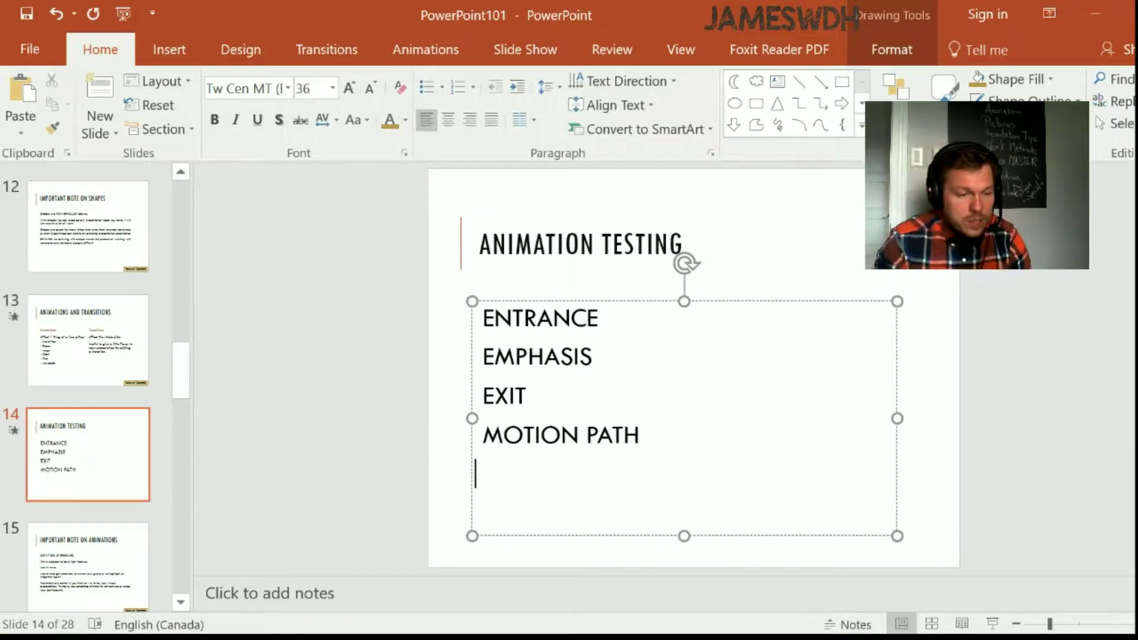
pyautogui.press('Up')
pyautogui.press('Up')
pyautogui.press('Up')
pyautogui.press('Up')
pyautogui.hotkey('shift', 'End')
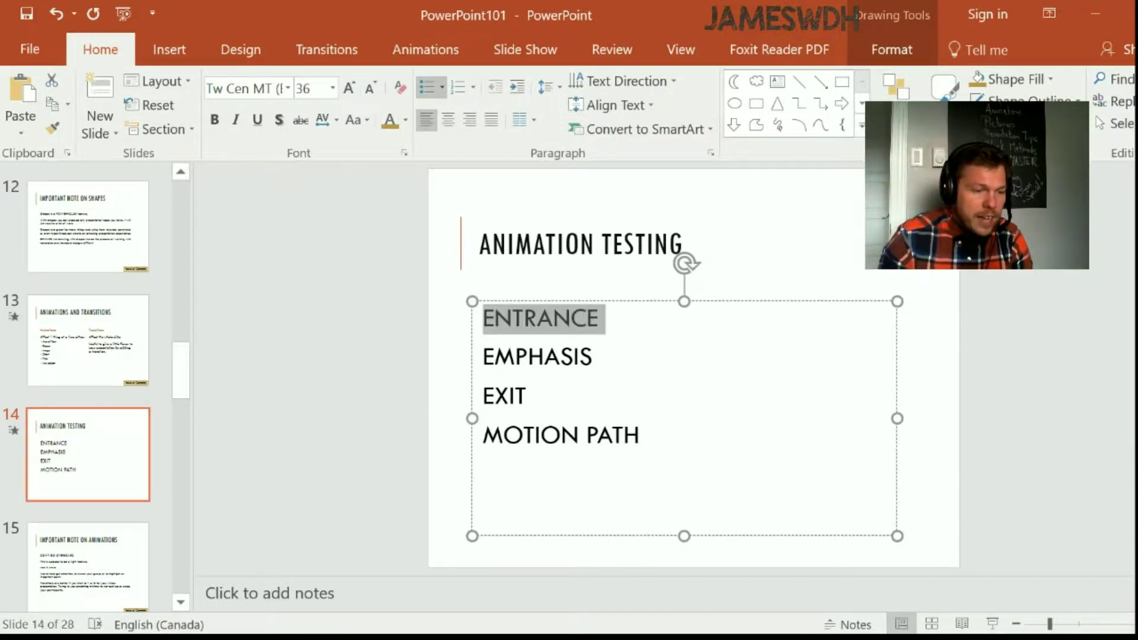
# Apply the Bounce entrance animation to the ENTRANCE line
pyautogui.click(337, 52)
pyautogui.click(419, 58)
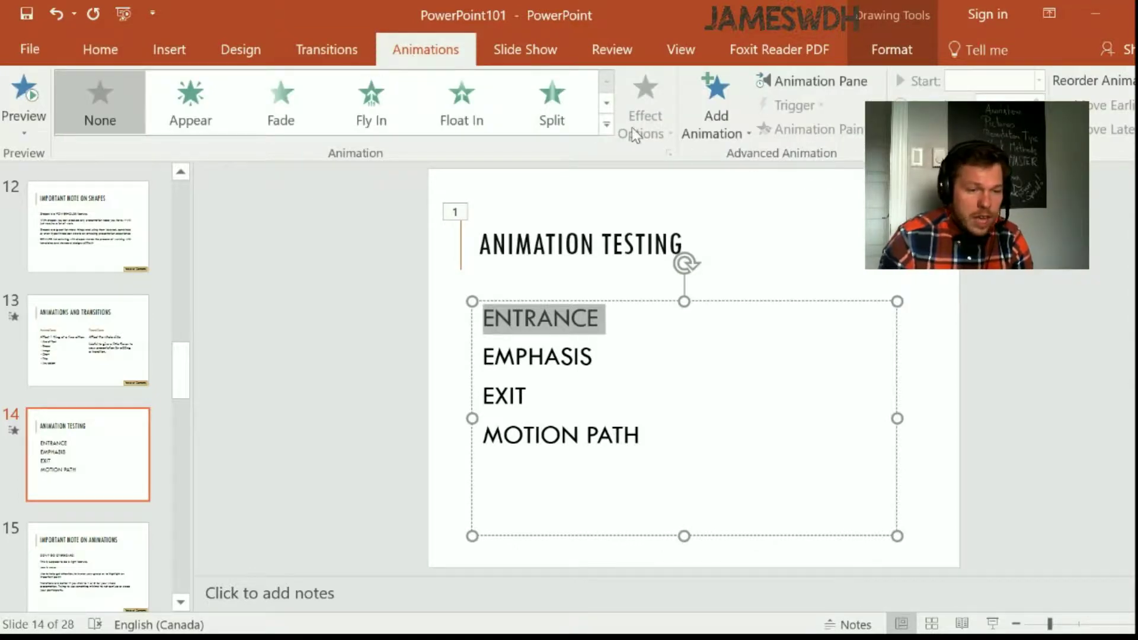
pyautogui.click(607, 125)
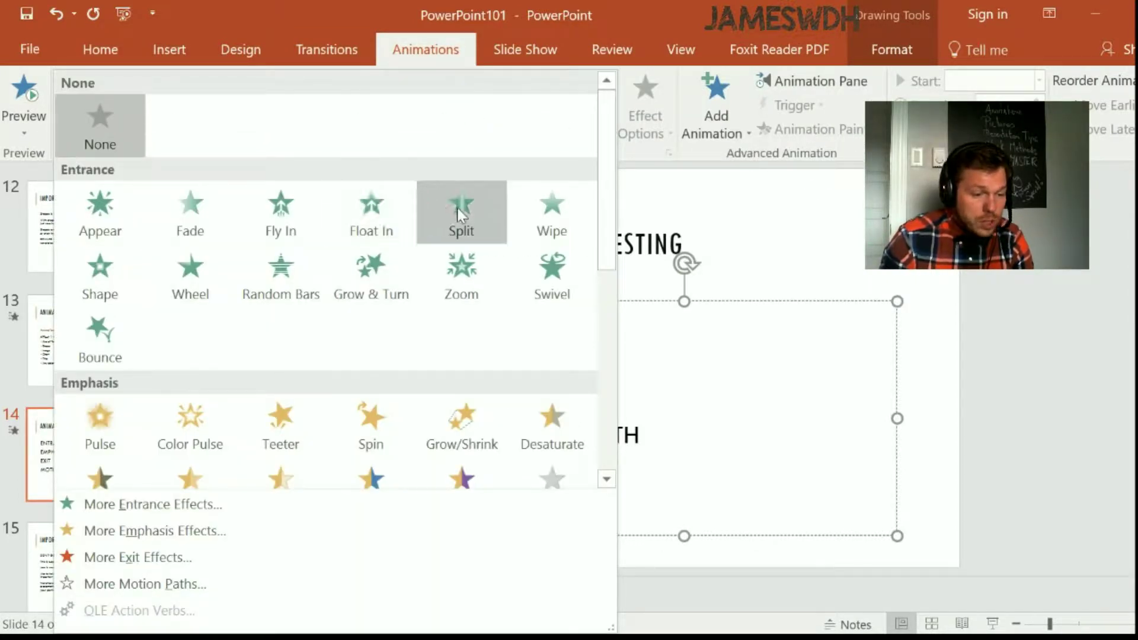
pyautogui.click(98, 332)
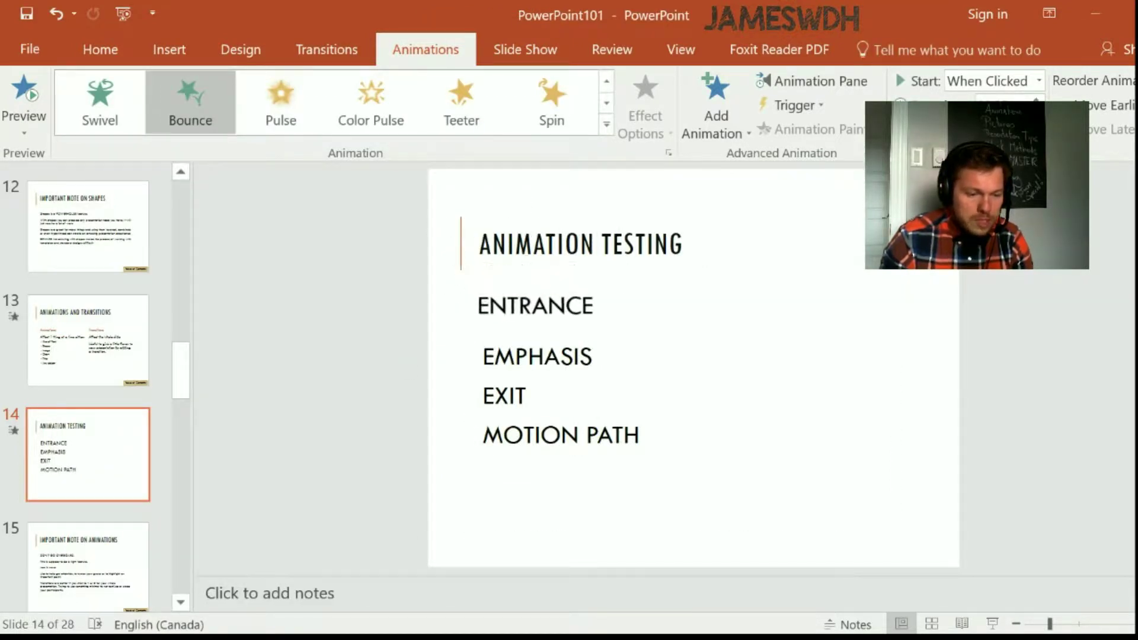
# Apply the Grow/Shrink emphasis animation to the EMPHASIS line
pyautogui.moveTo(483, 356); pyautogui.dragTo(579, 355)
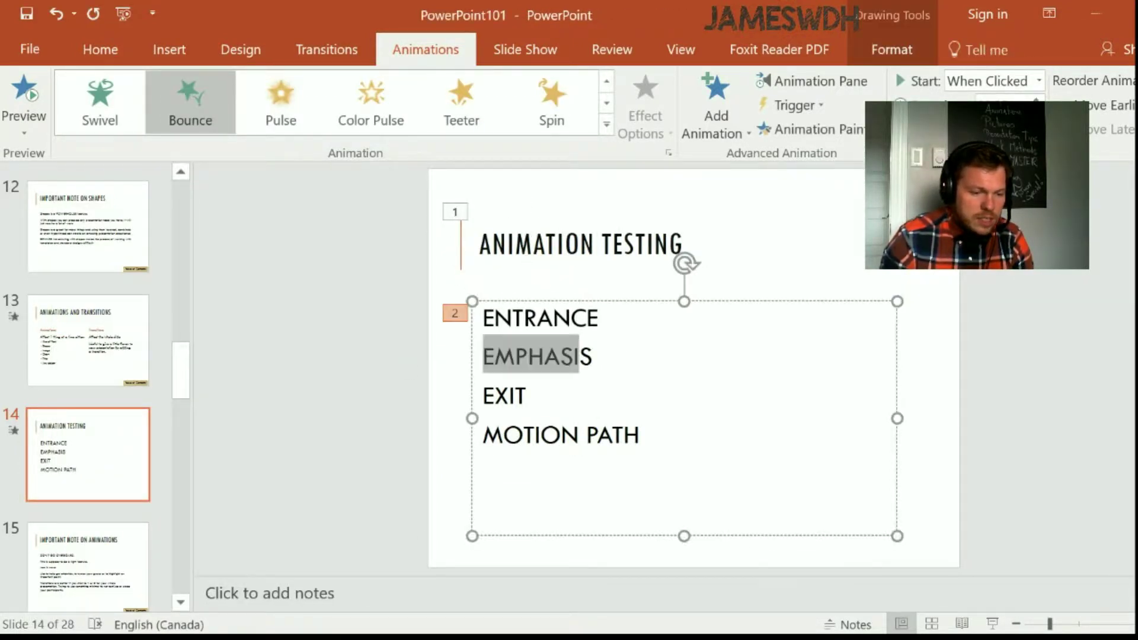
pyautogui.click(606, 124)
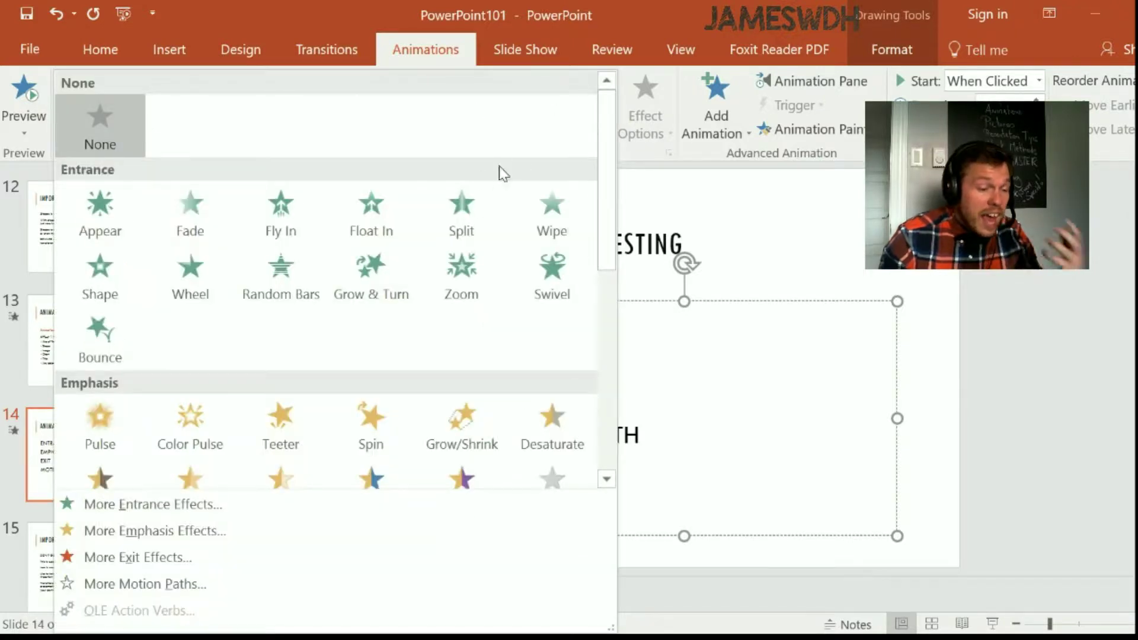
pyautogui.scroll(-3, 346, 385)
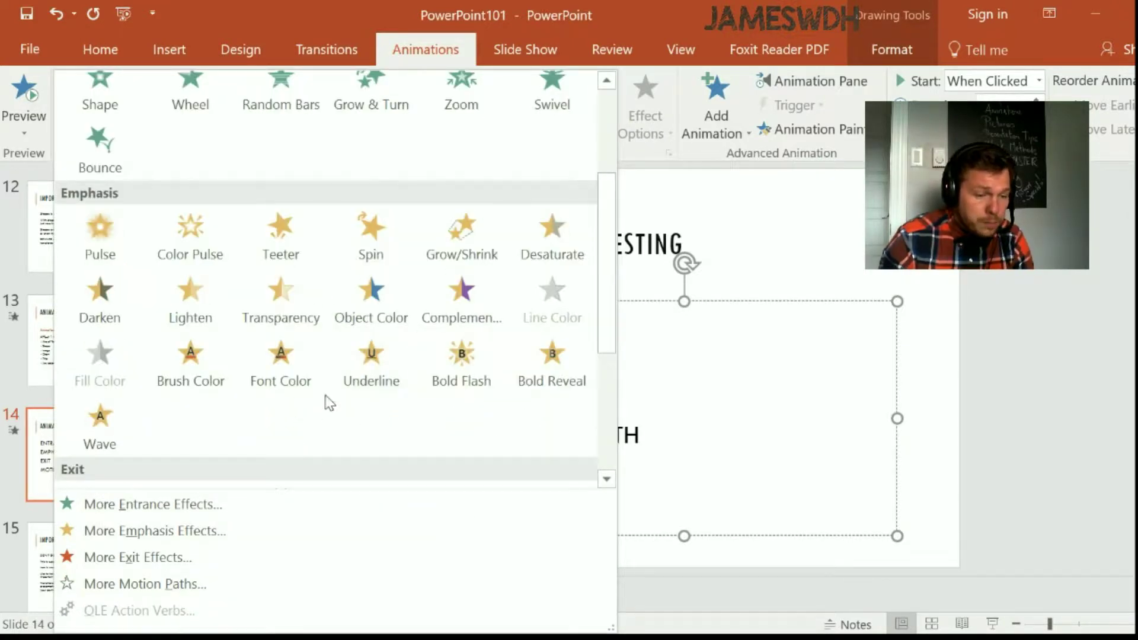
pyautogui.click(492, 249)
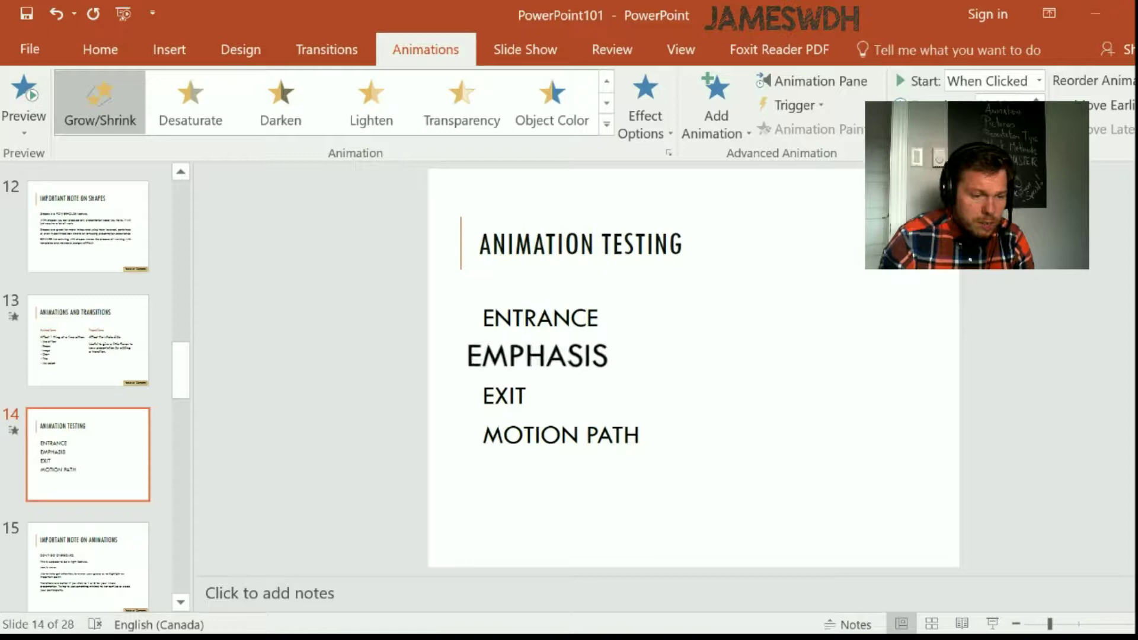
# Apply the Bounce exit animation to the EXIT line
pyautogui.click(515, 395)
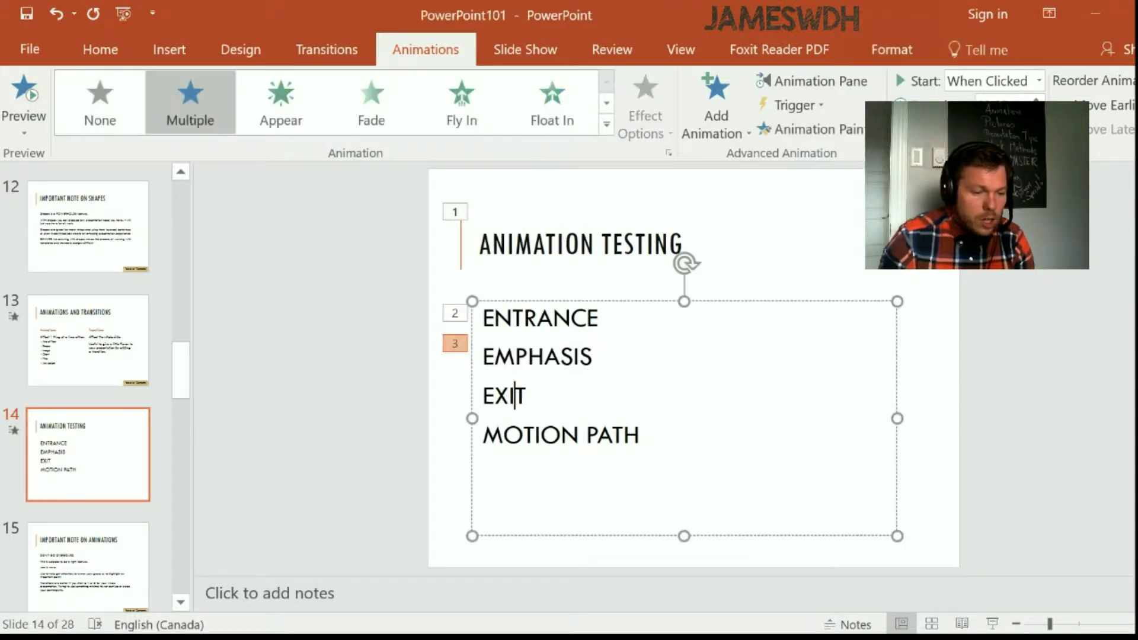
pyautogui.doubleClick(515, 396)
pyautogui.click(609, 125)
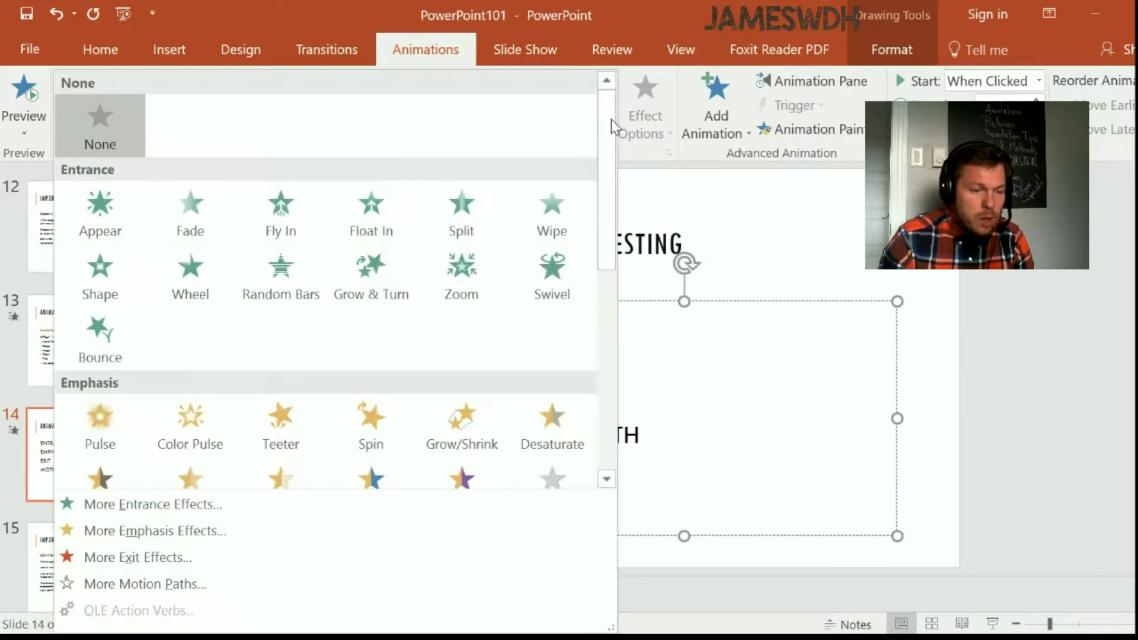
pyautogui.scroll(-6, 445, 349)
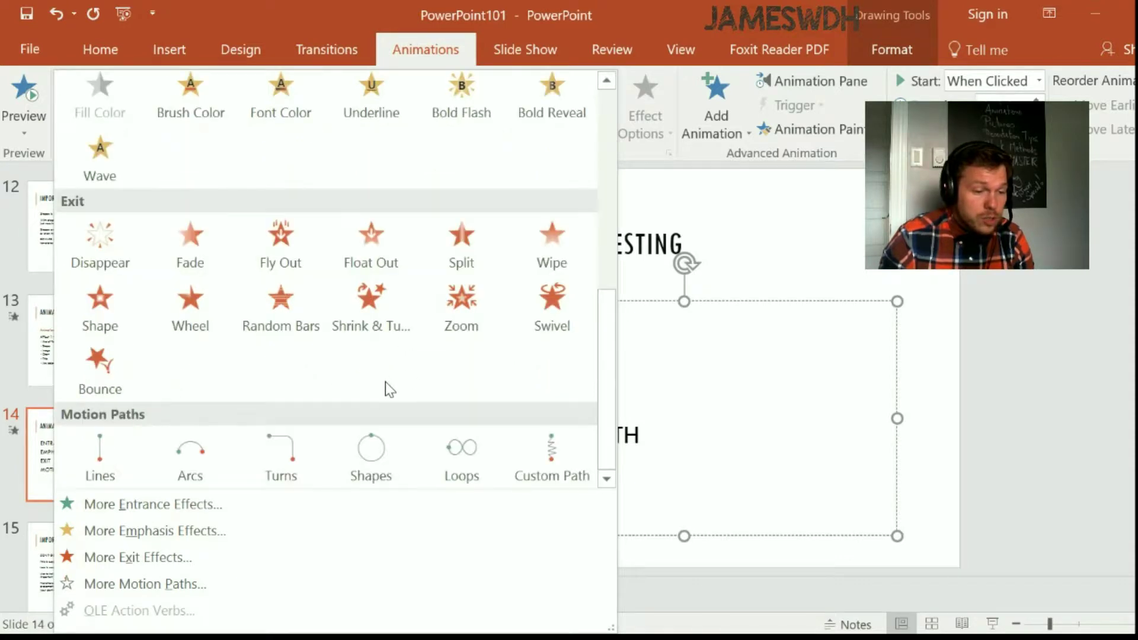
pyautogui.click(89, 385)
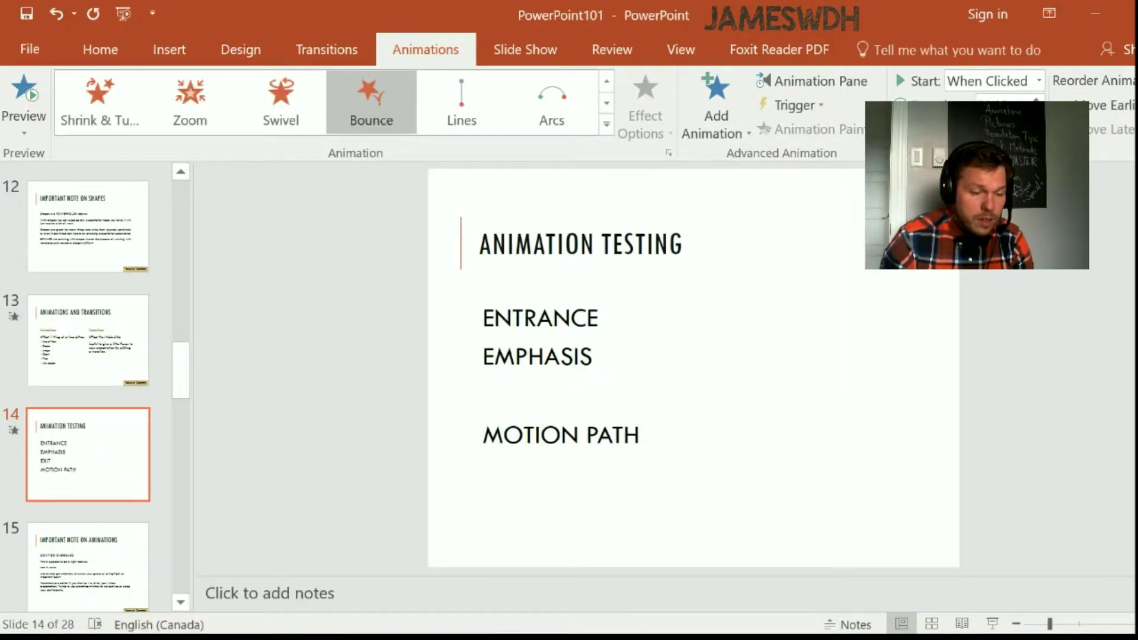
# Give MOTION PATH a Loops motion path and stretch the loop wider and taller
pyautogui.moveTo(483, 436); pyautogui.dragTo(640, 436)
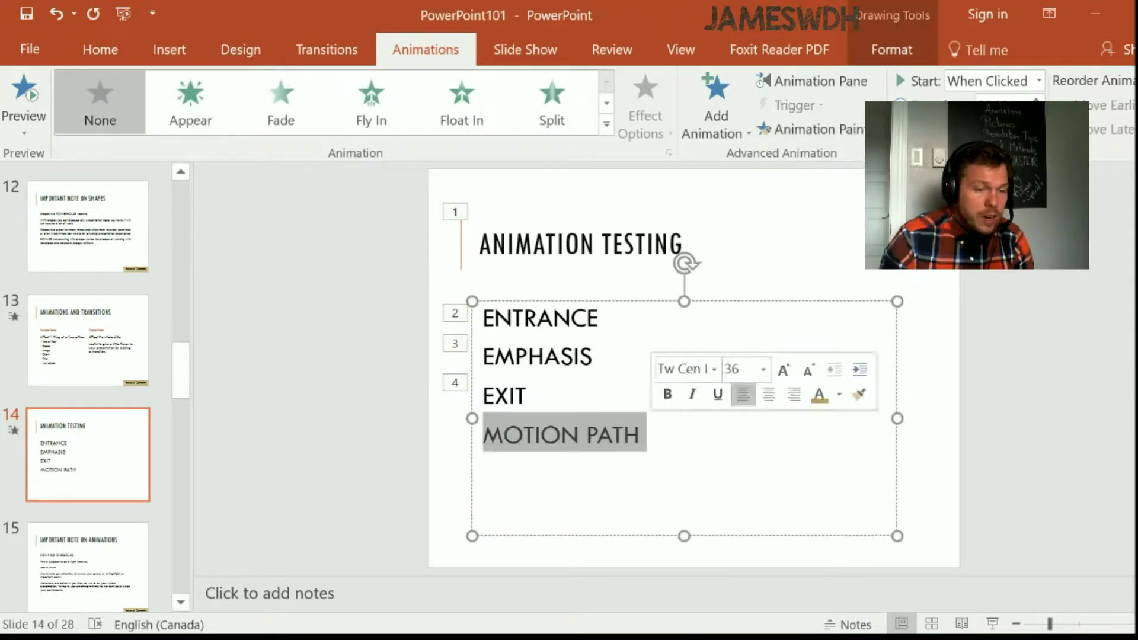
pyautogui.click(607, 124)
pyautogui.scroll(-5, 487, 227)
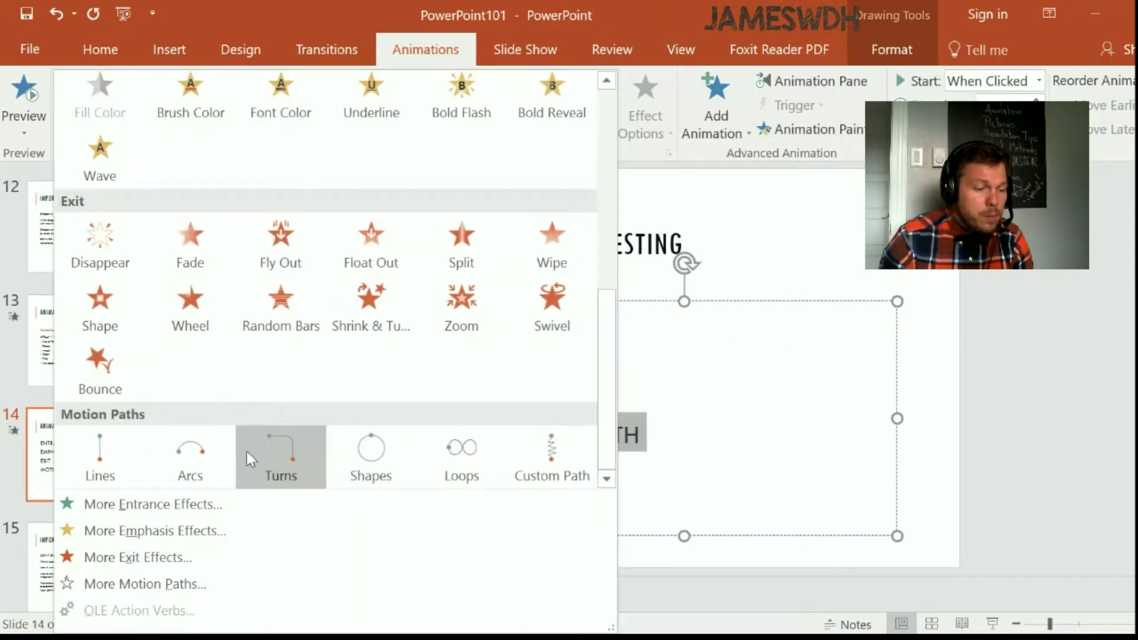
pyautogui.click(456, 473)
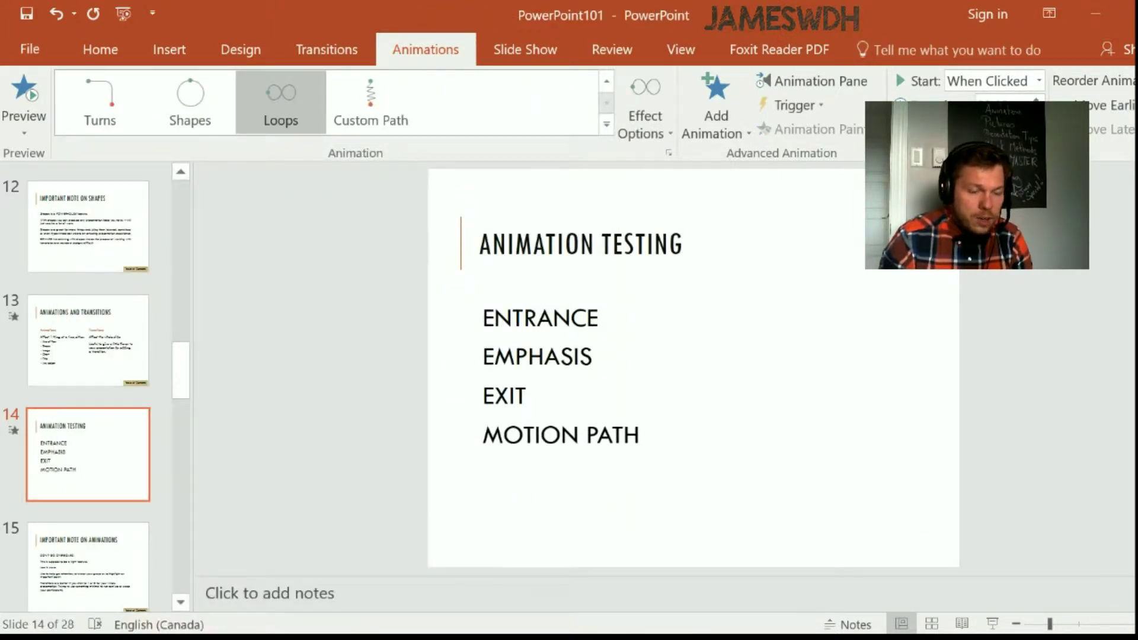
pyautogui.moveTo(700, 431); pyautogui.dragTo(851, 432)
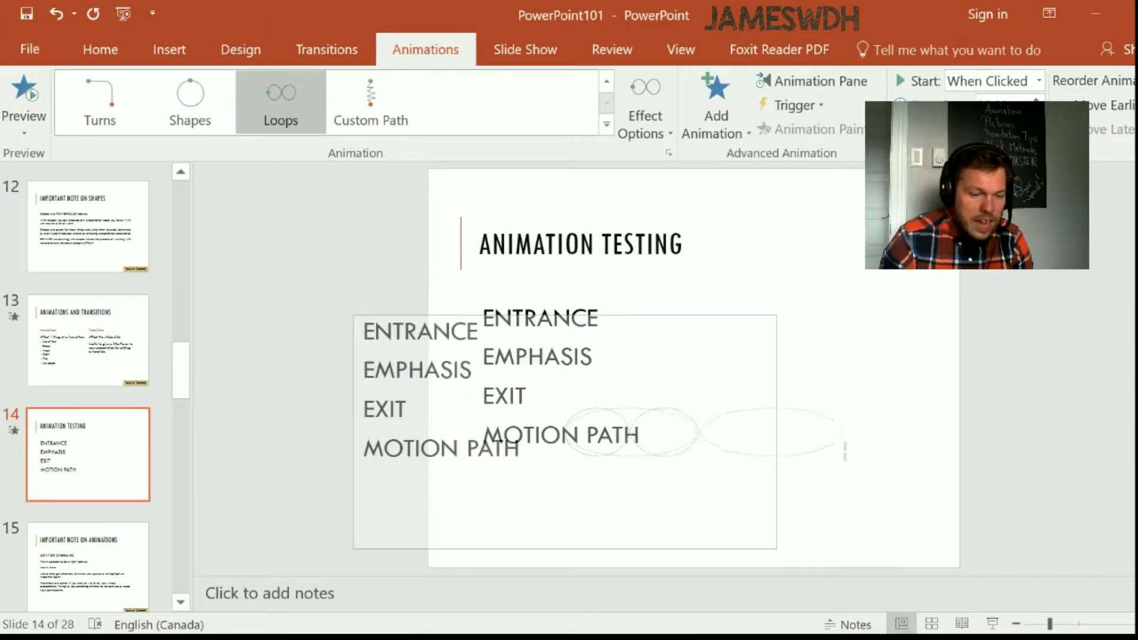
pyautogui.moveTo(705, 453); pyautogui.dragTo(706, 504)
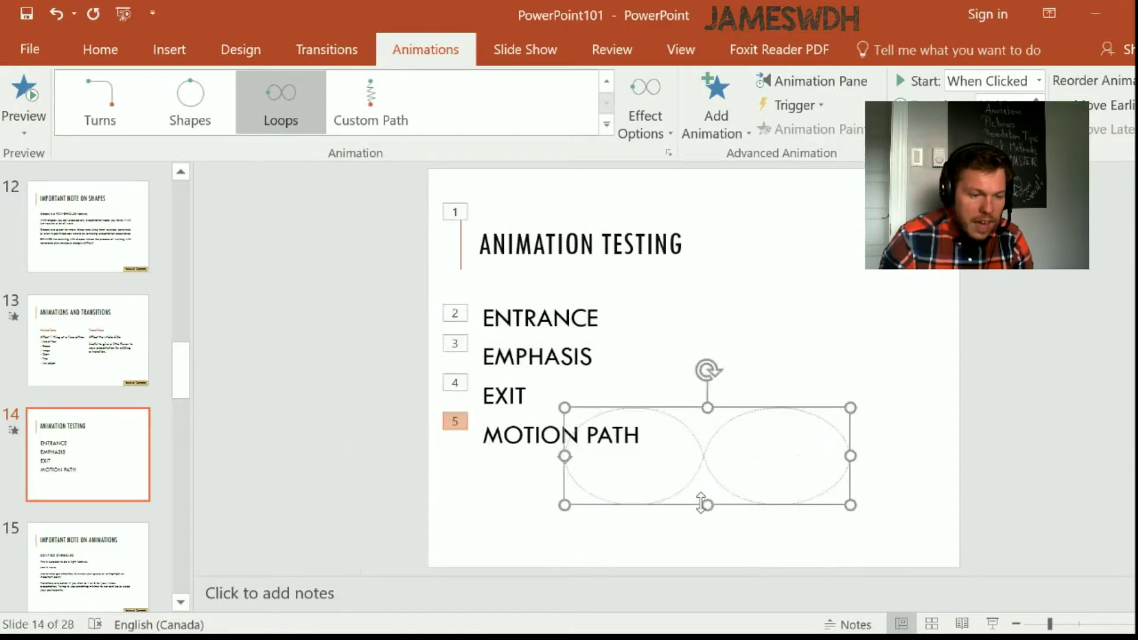
pyautogui.click(895, 323)
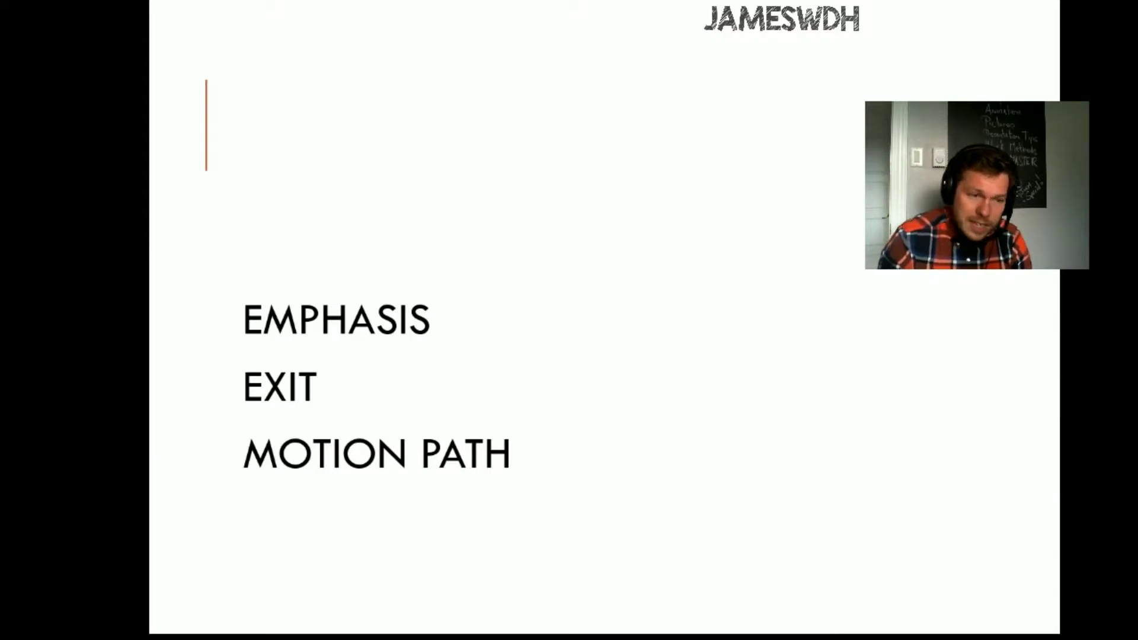
pyautogui.press('space')
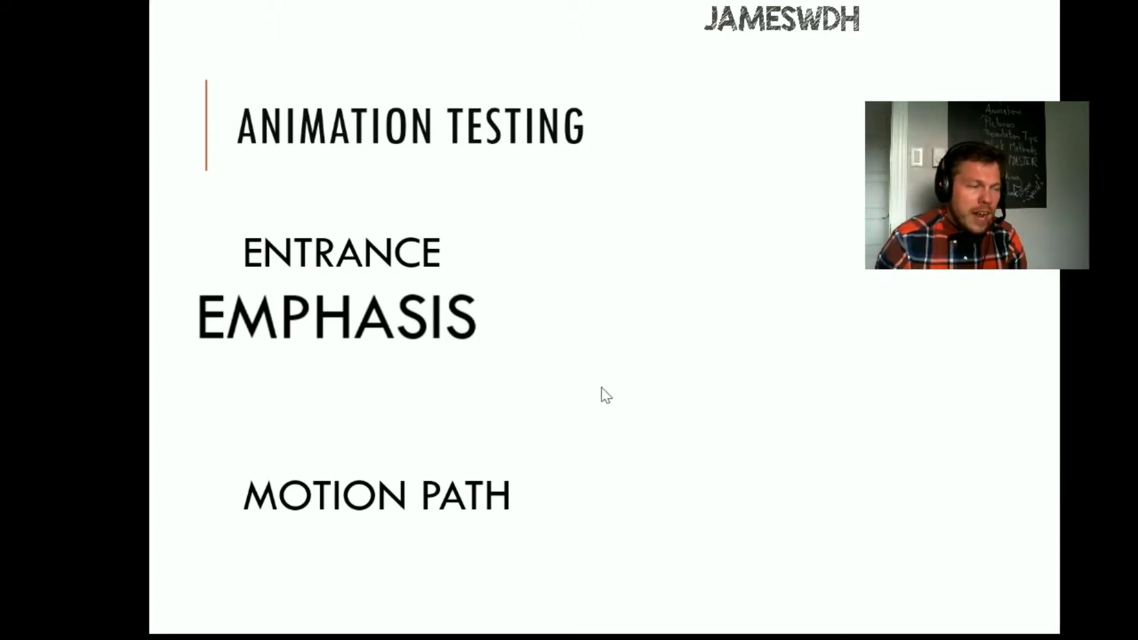
pyautogui.press('space')
pyautogui.press('Escape')
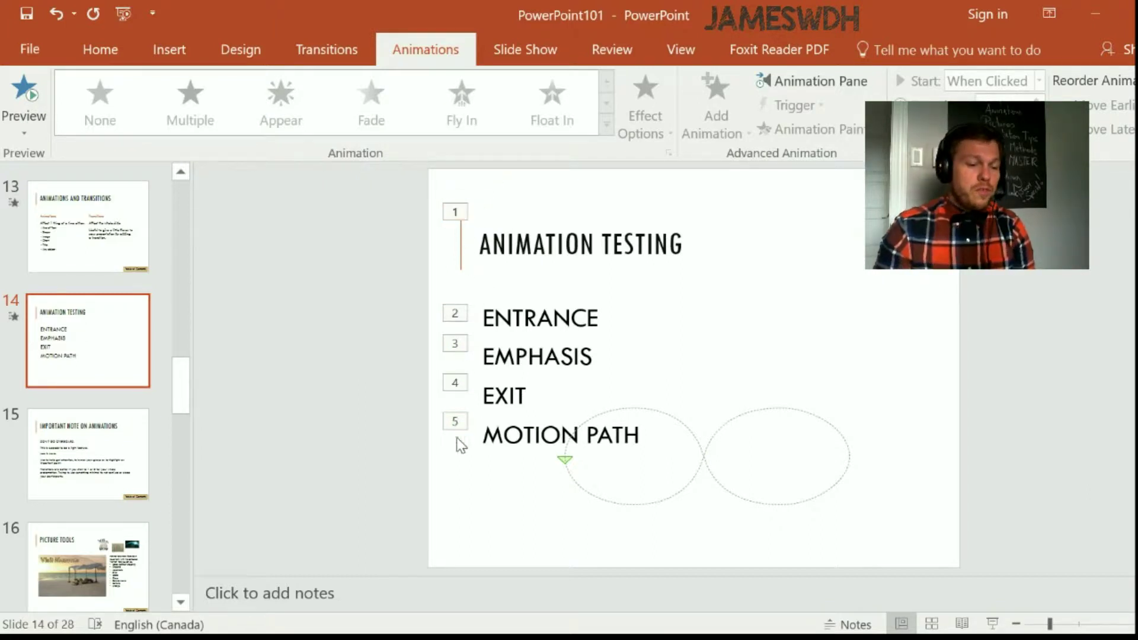
# Set animations 2–4 on the list items to start With Previous
pyautogui.click(461, 320)
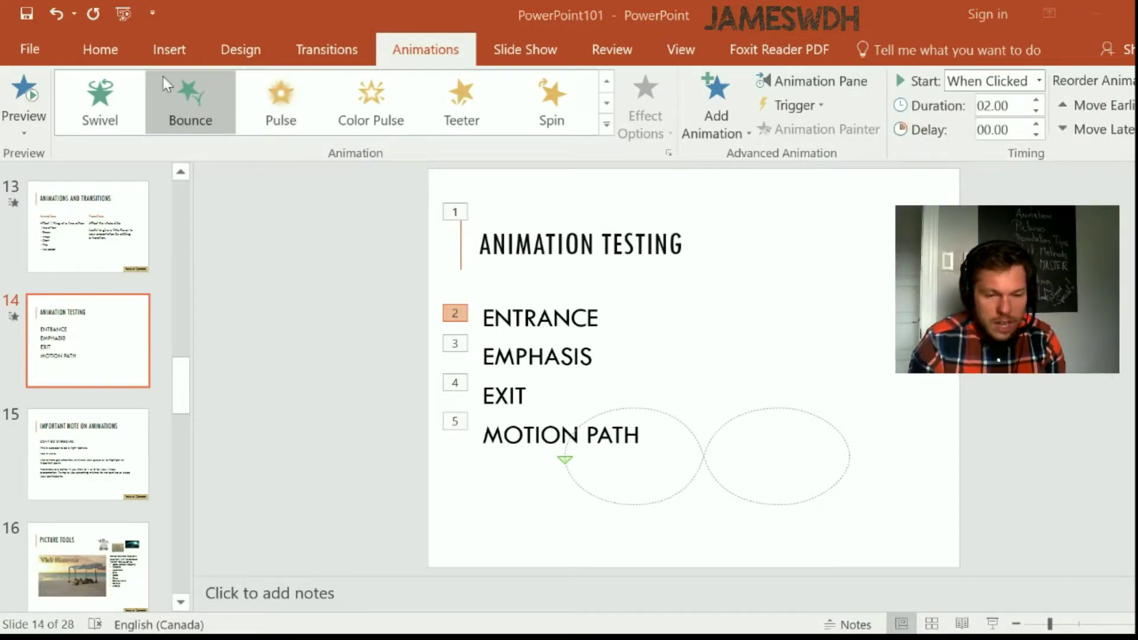
pyautogui.click(1039, 82)
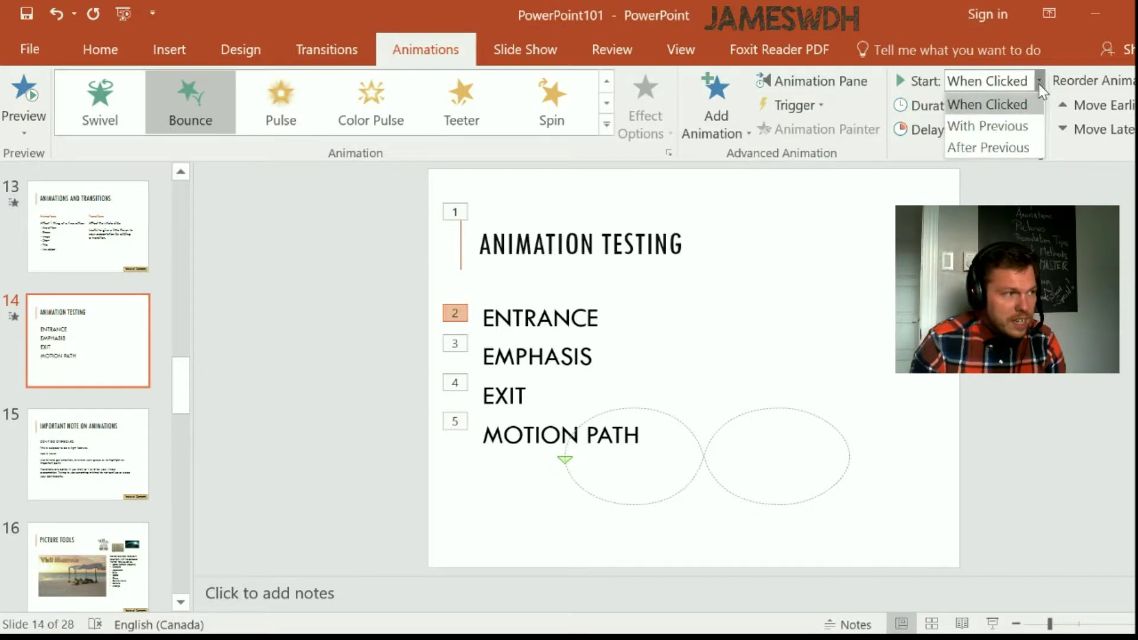
pyautogui.click(987, 124)
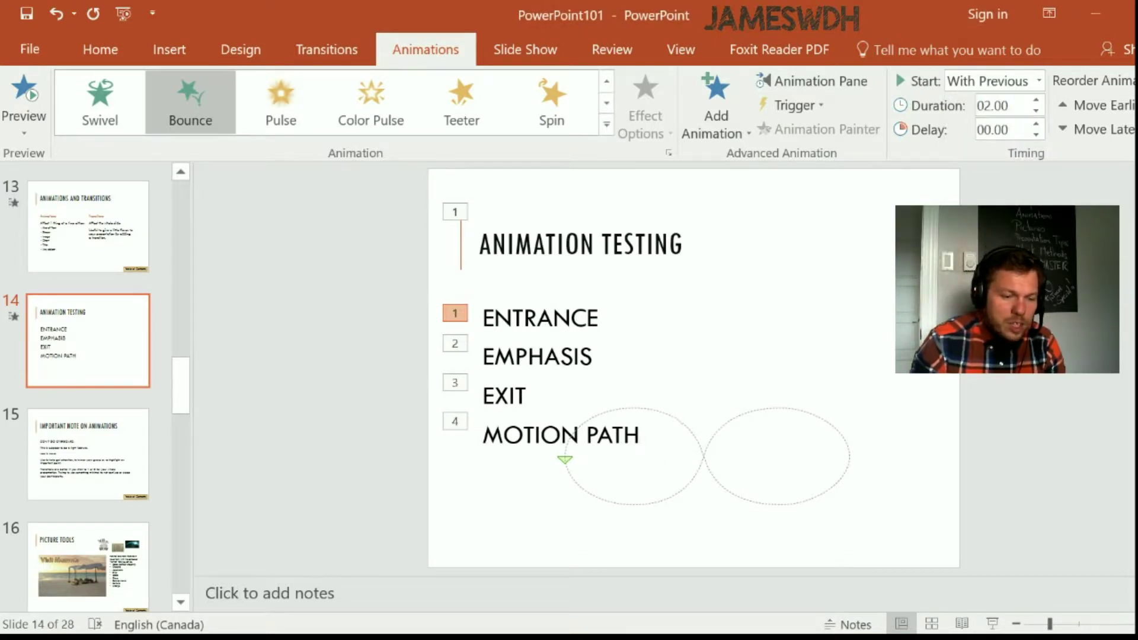
pyautogui.click(455, 422)
pyautogui.keyDown('shift'); pyautogui.click(455, 344); pyautogui.keyUp('shift')
pyautogui.click(1039, 81)
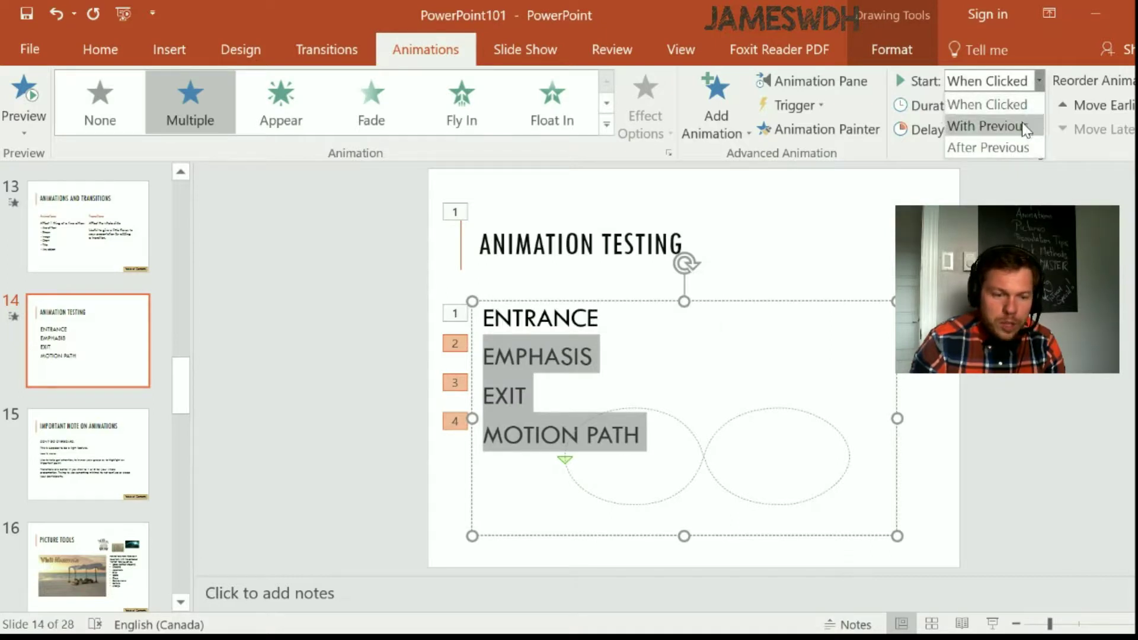
pyautogui.click(987, 126)
# Play the slide show from slide 14, then set the list animations to start After Previous
pyautogui.click(684, 248)
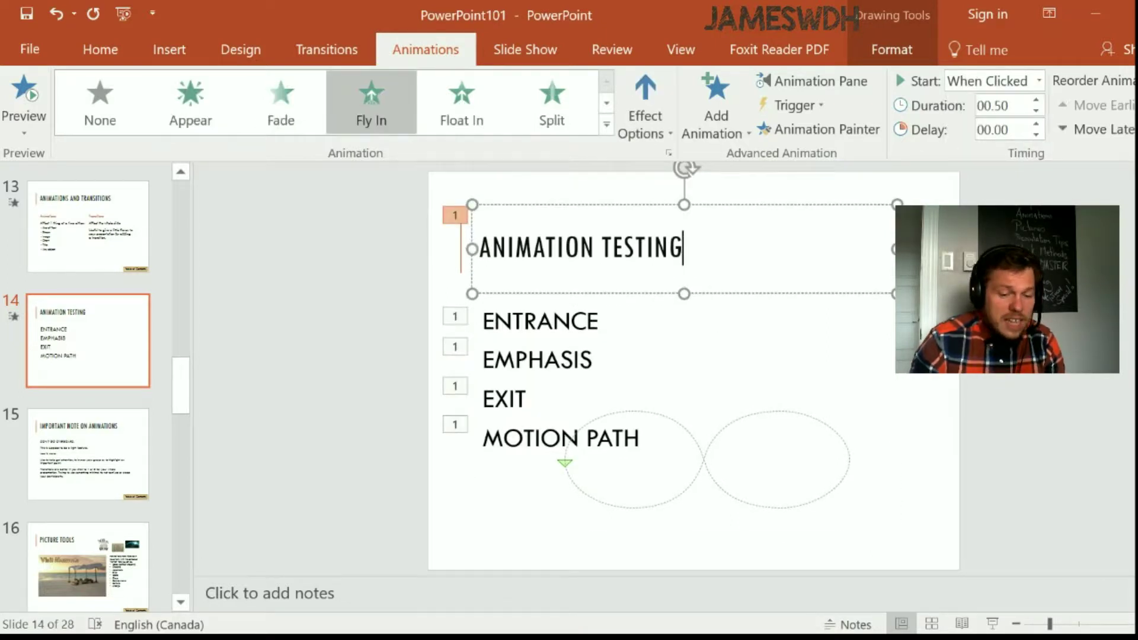
pyautogui.click(992, 624)
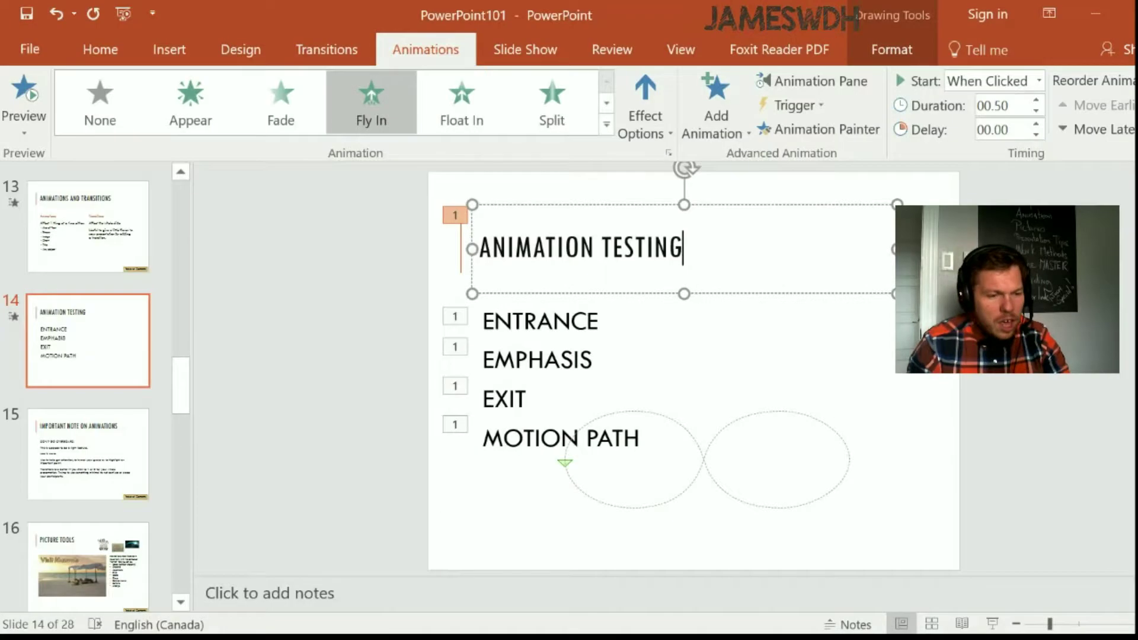
pyautogui.hotkey('ctrl', 'Return')
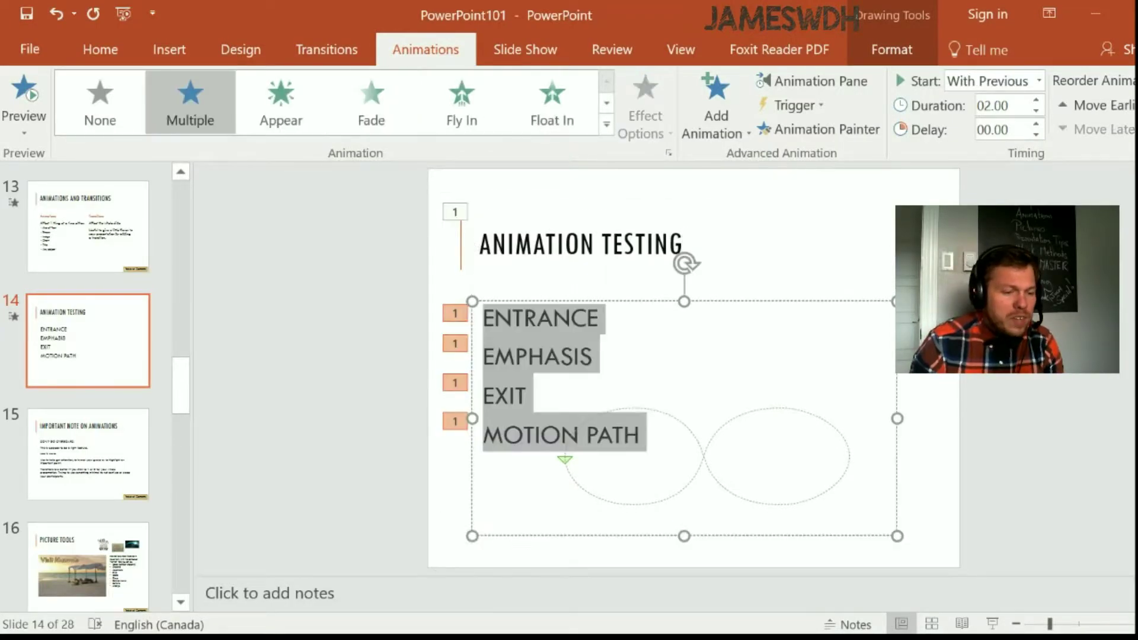
pyautogui.click(1036, 80)
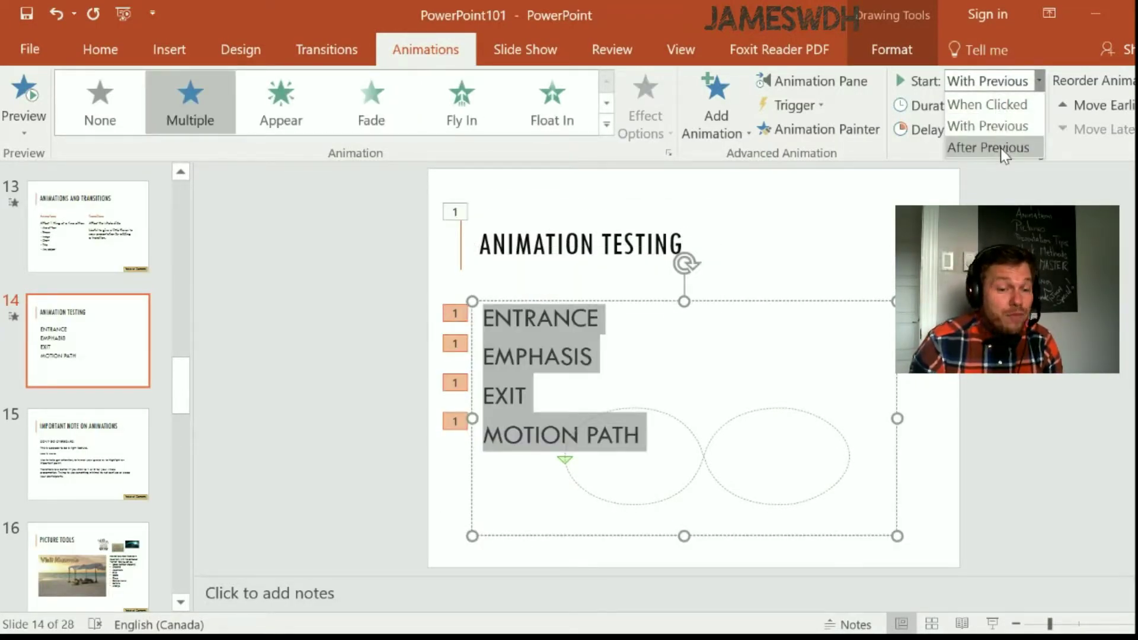
pyautogui.click(1001, 148)
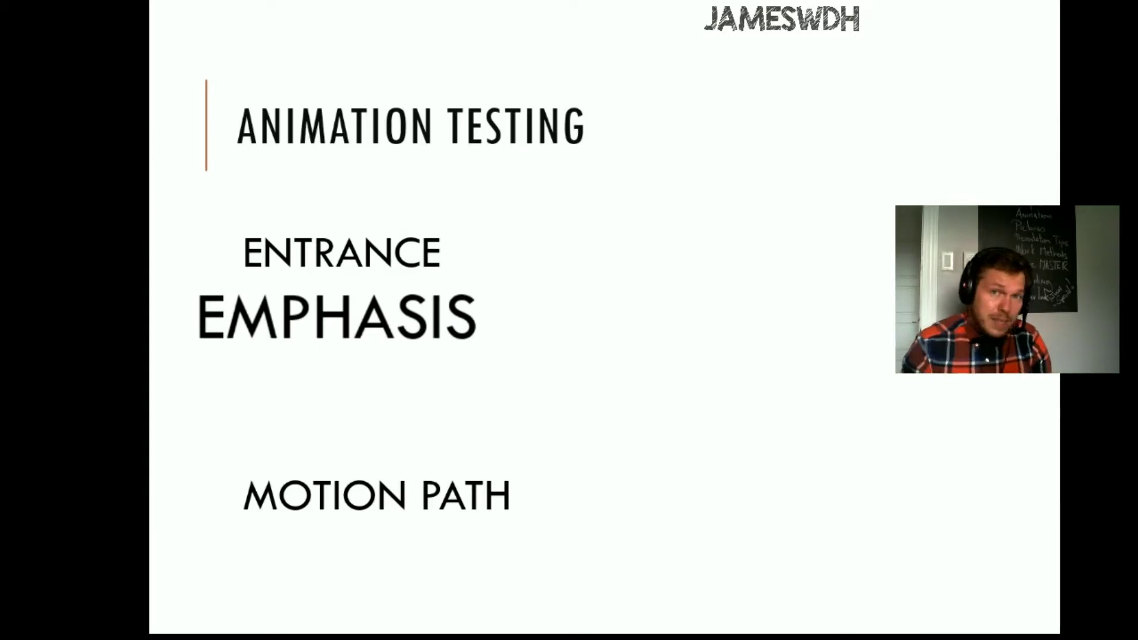
pyautogui.press('Escape')
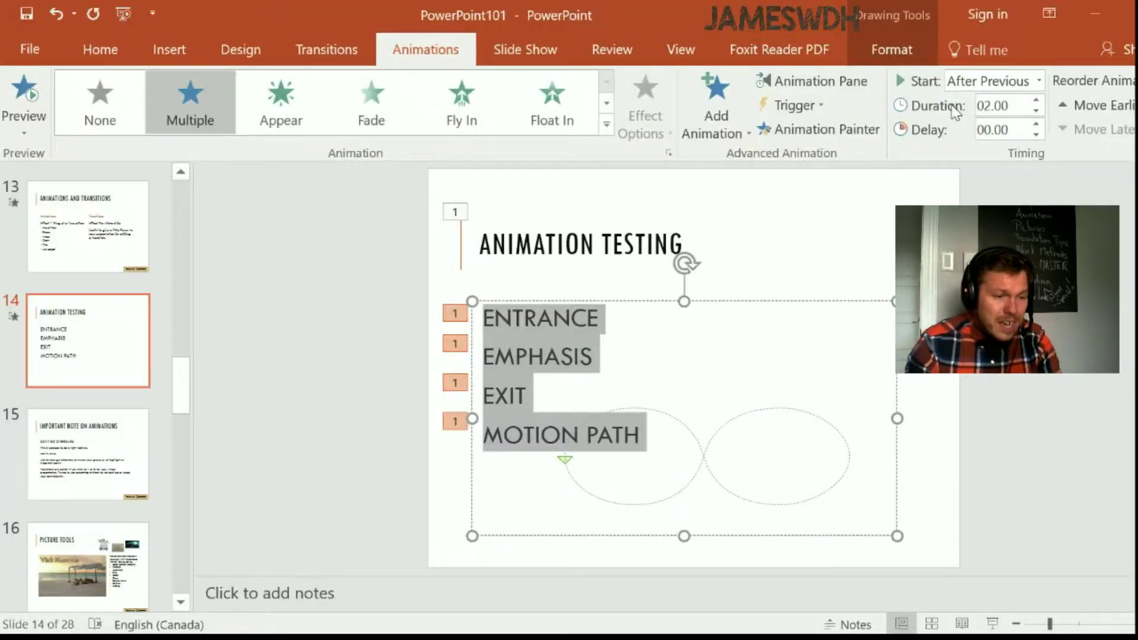
pyautogui.click(526, 396)
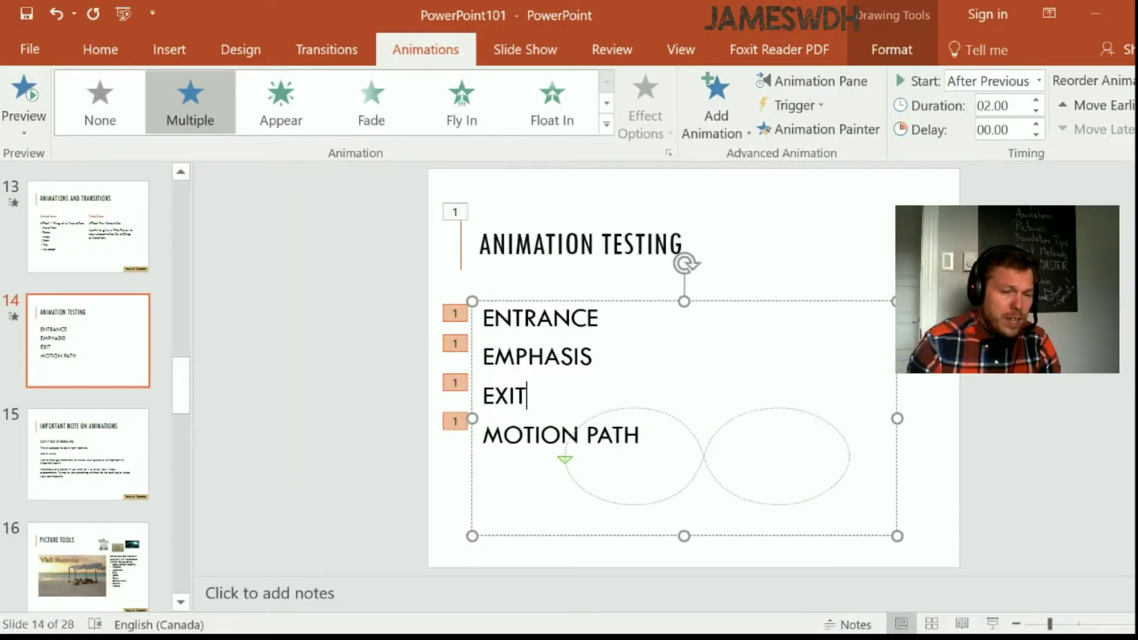
pyautogui.click(841, 81)
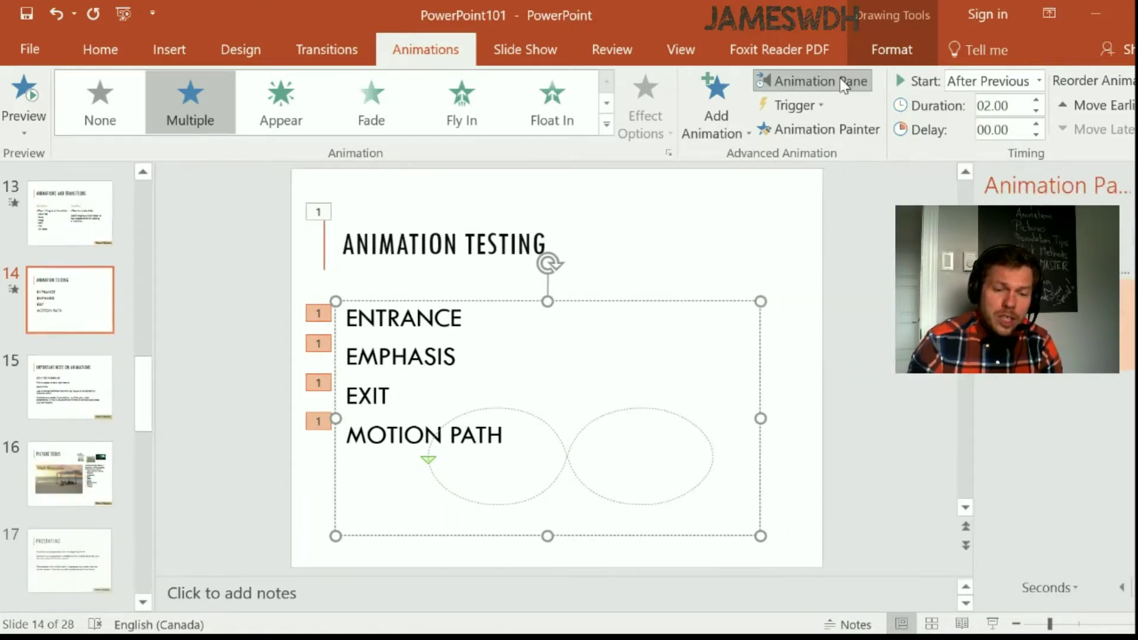
pyautogui.moveTo(972, 287); pyautogui.dragTo(754, 287)
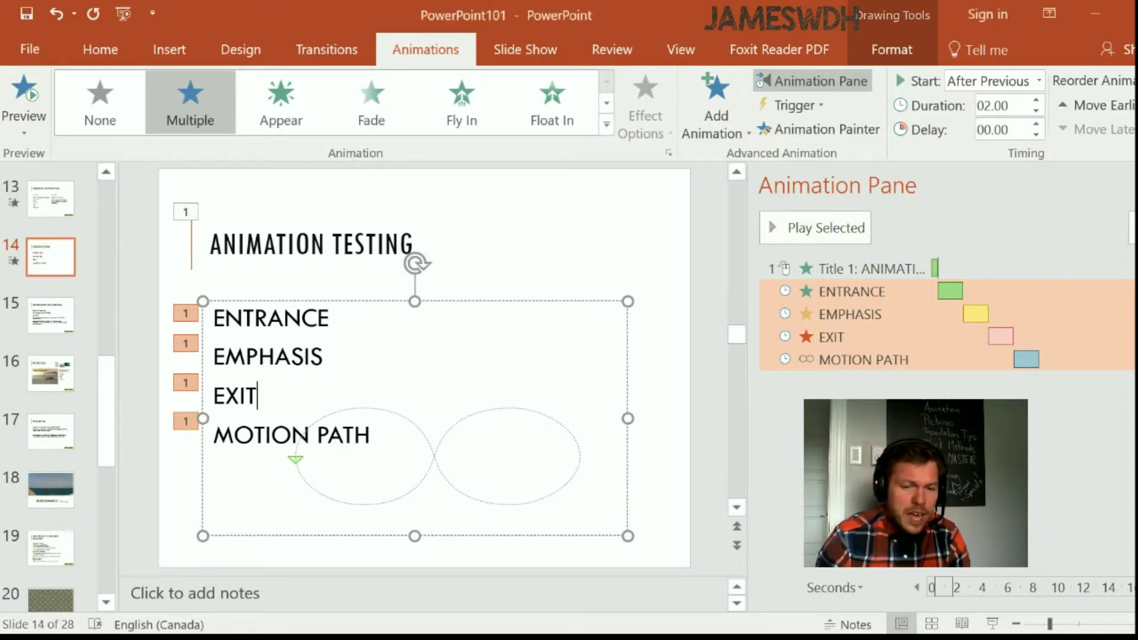
pyautogui.click(1131, 186)
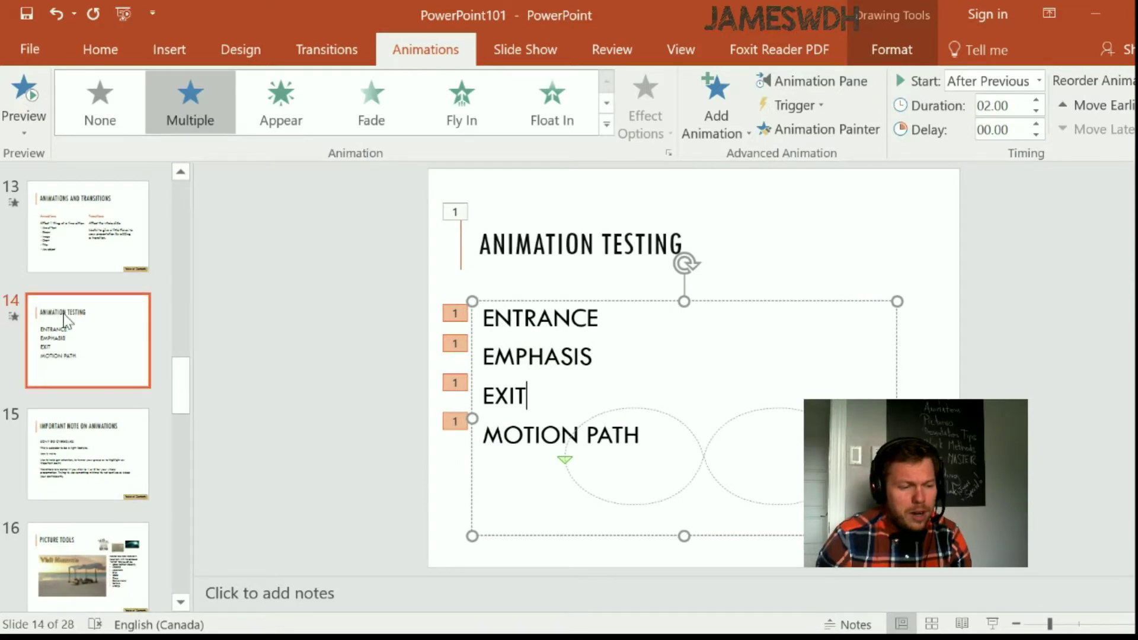
# Apply the Blinds transition to slide 14
pyautogui.click(367, 52)
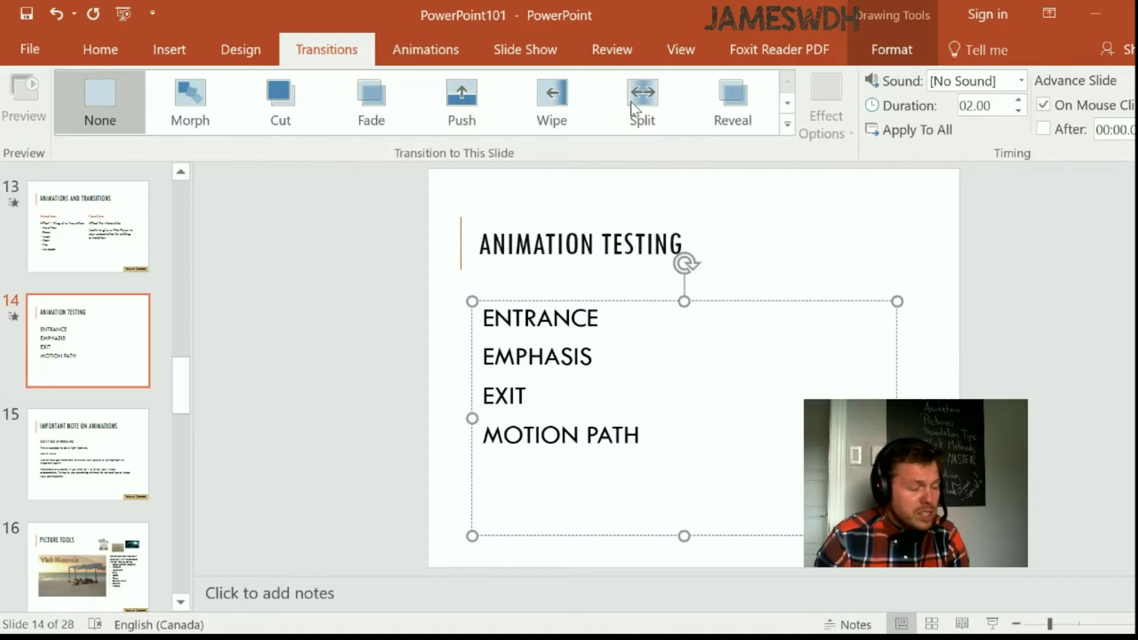
pyautogui.click(789, 126)
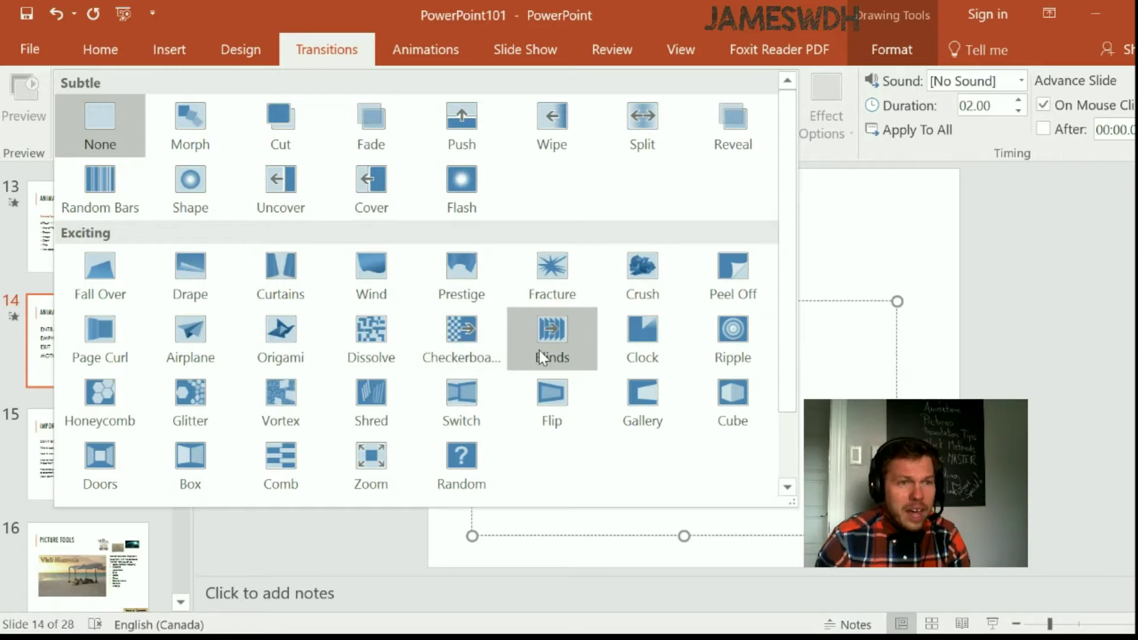
pyautogui.click(528, 332)
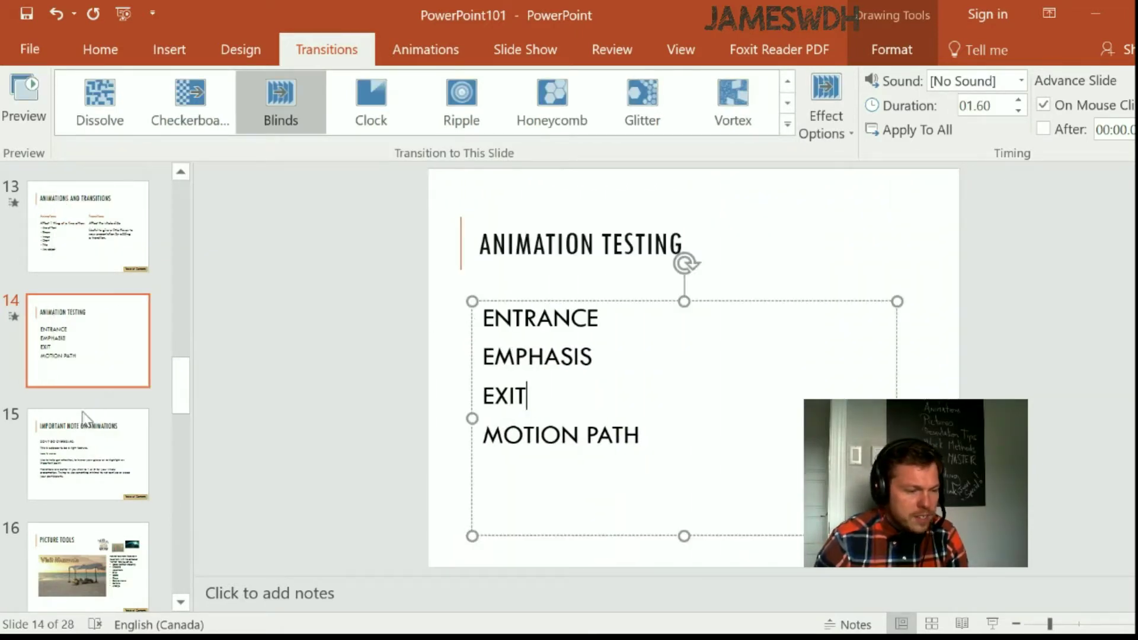
# On slide 15, try the Crush and Airplane transitions, then settle on Vortex
pyautogui.click(82, 477)
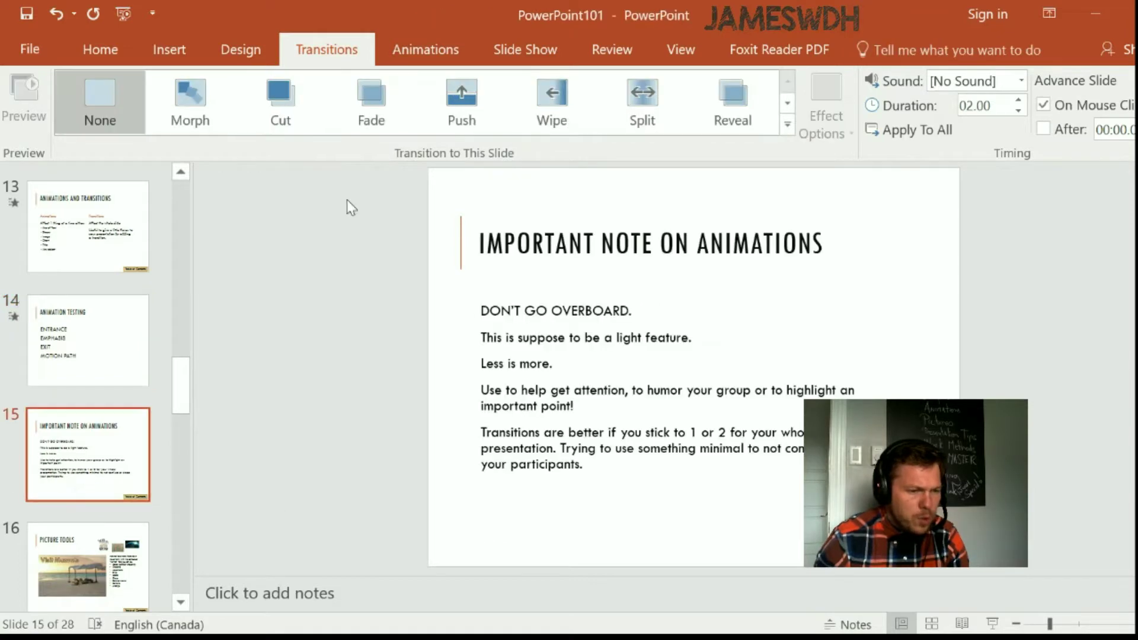
pyautogui.click(788, 124)
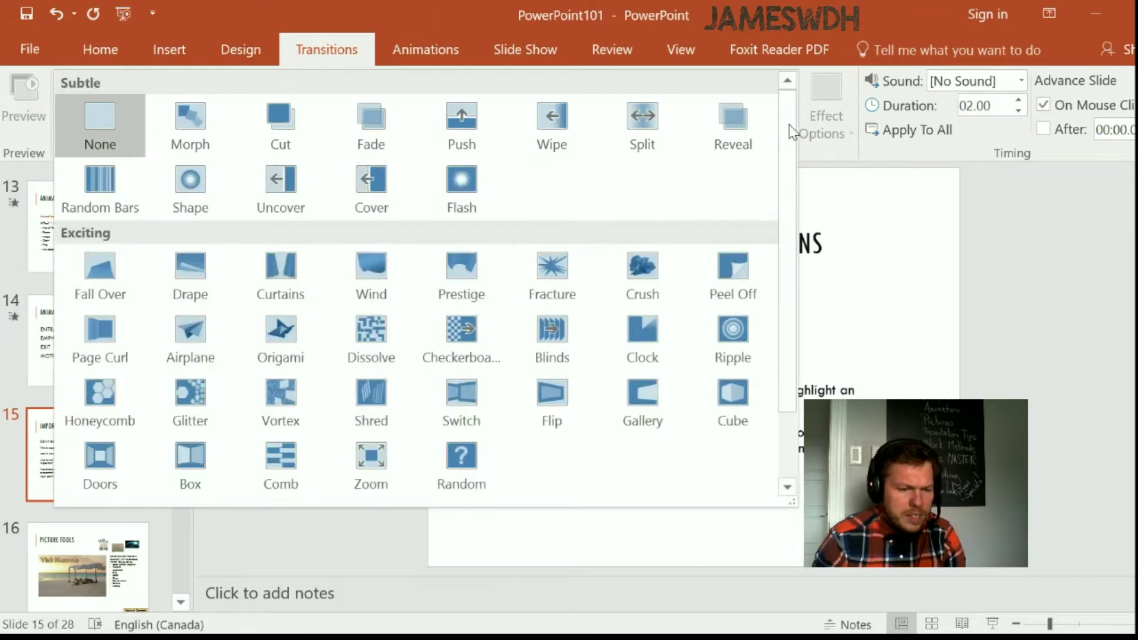
pyautogui.click(657, 276)
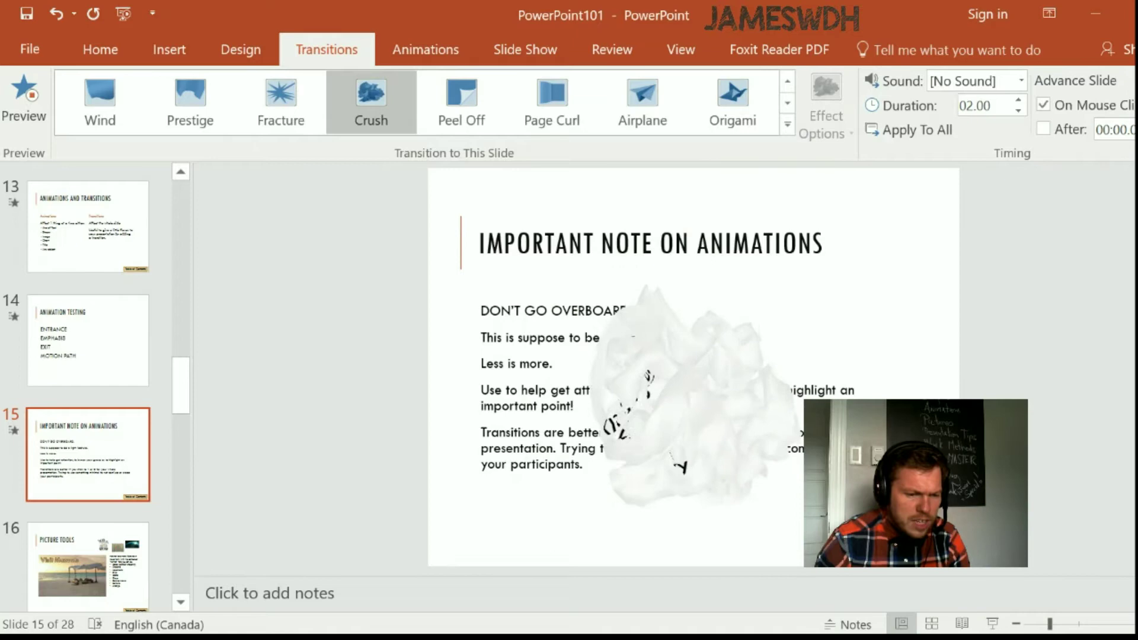
pyautogui.click(787, 125)
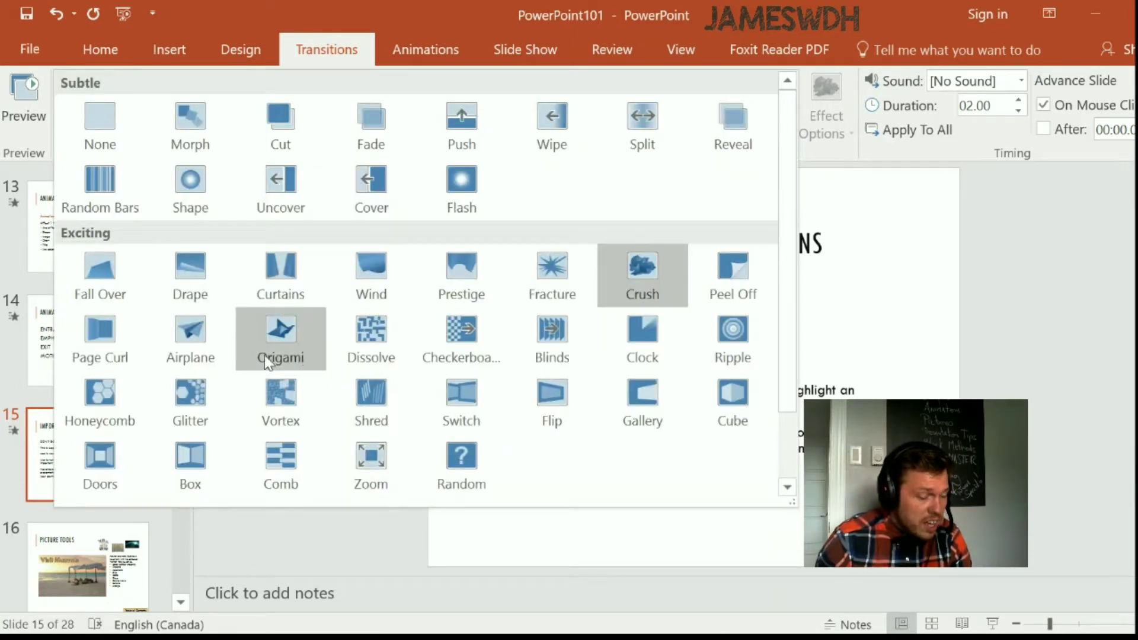
pyautogui.click(229, 351)
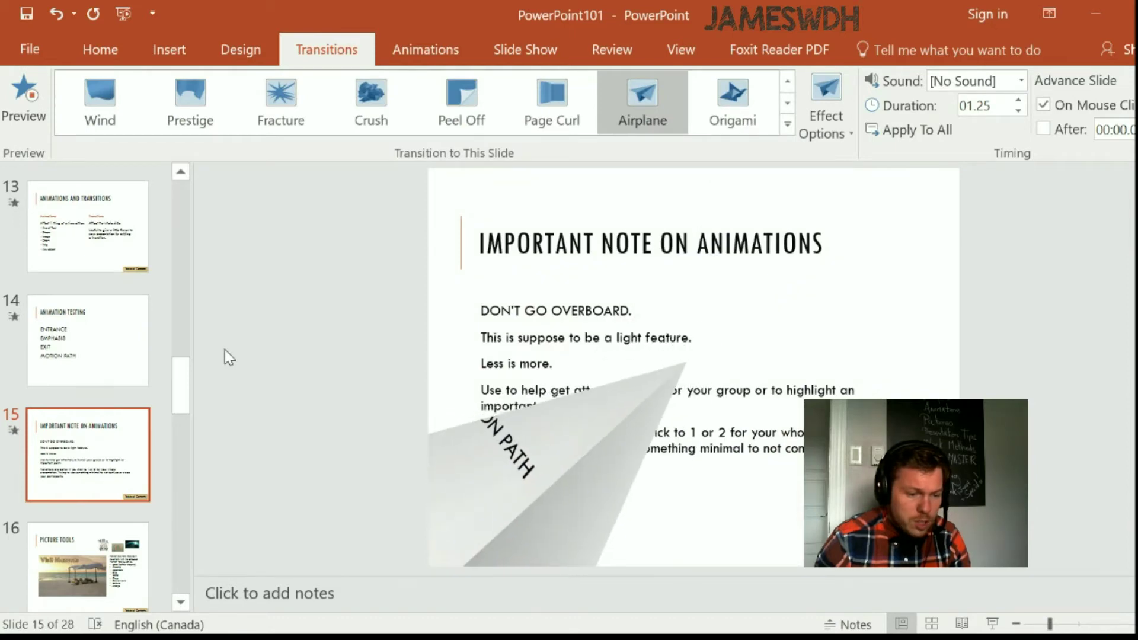
pyautogui.click(787, 124)
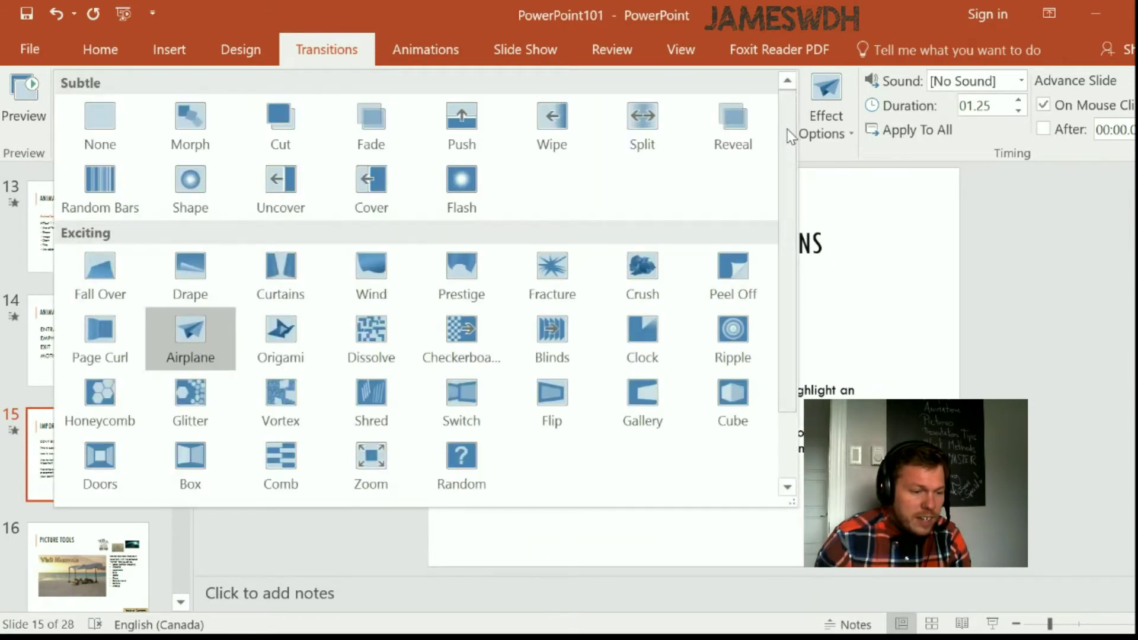
pyautogui.click(317, 418)
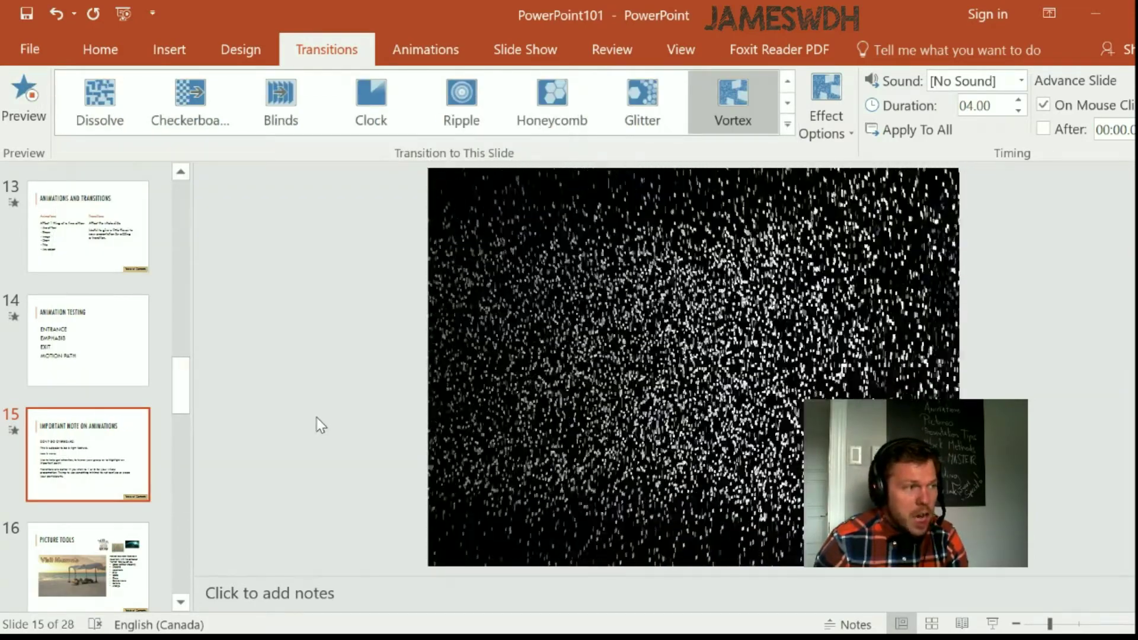